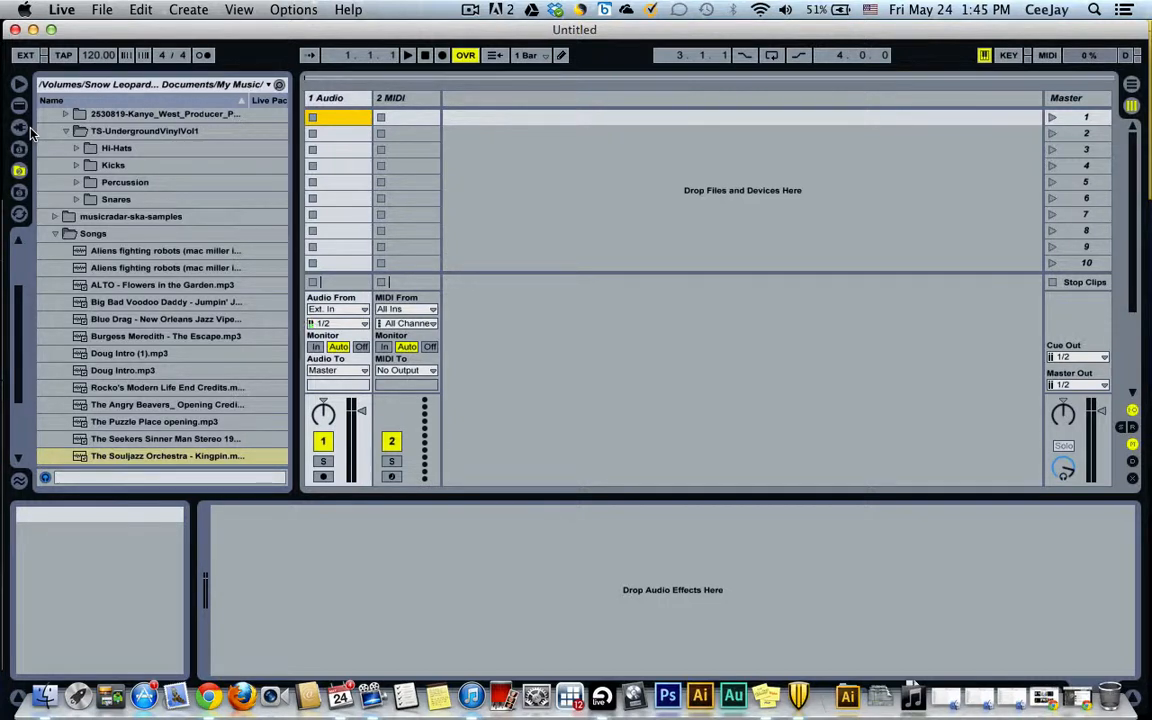
# Add a Drum Rack on a new track and load a Simpler onto its C1 pad.
pyautogui.click(21, 126)
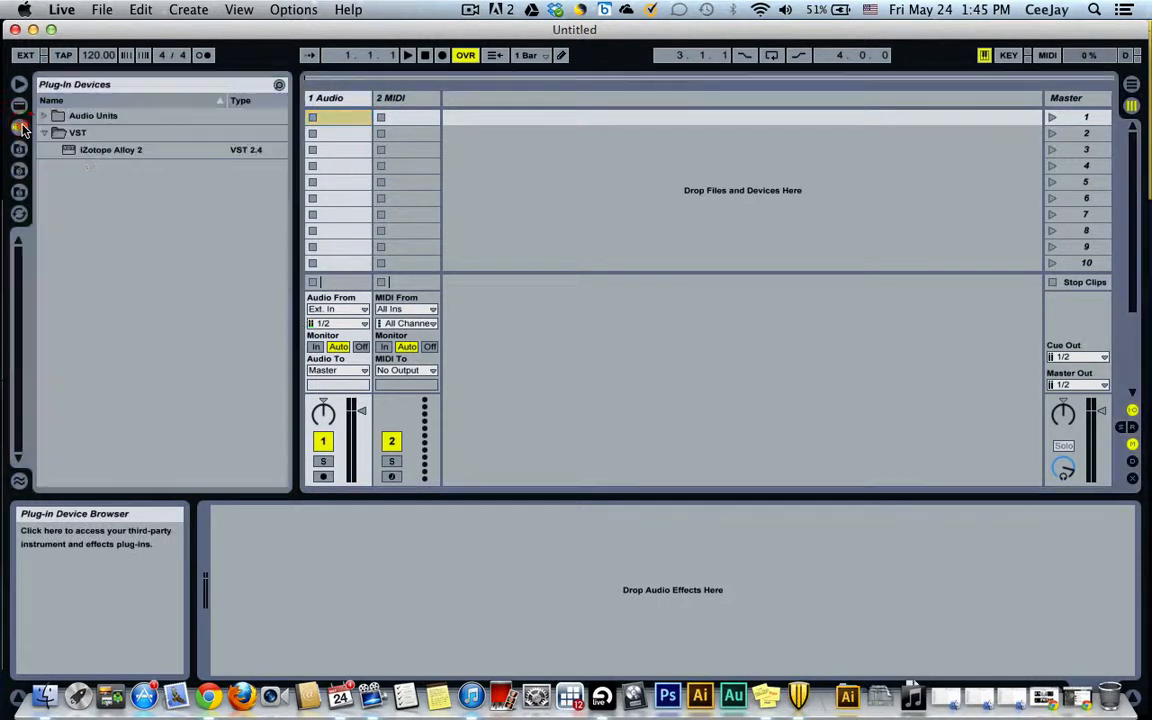
pyautogui.click(19, 105)
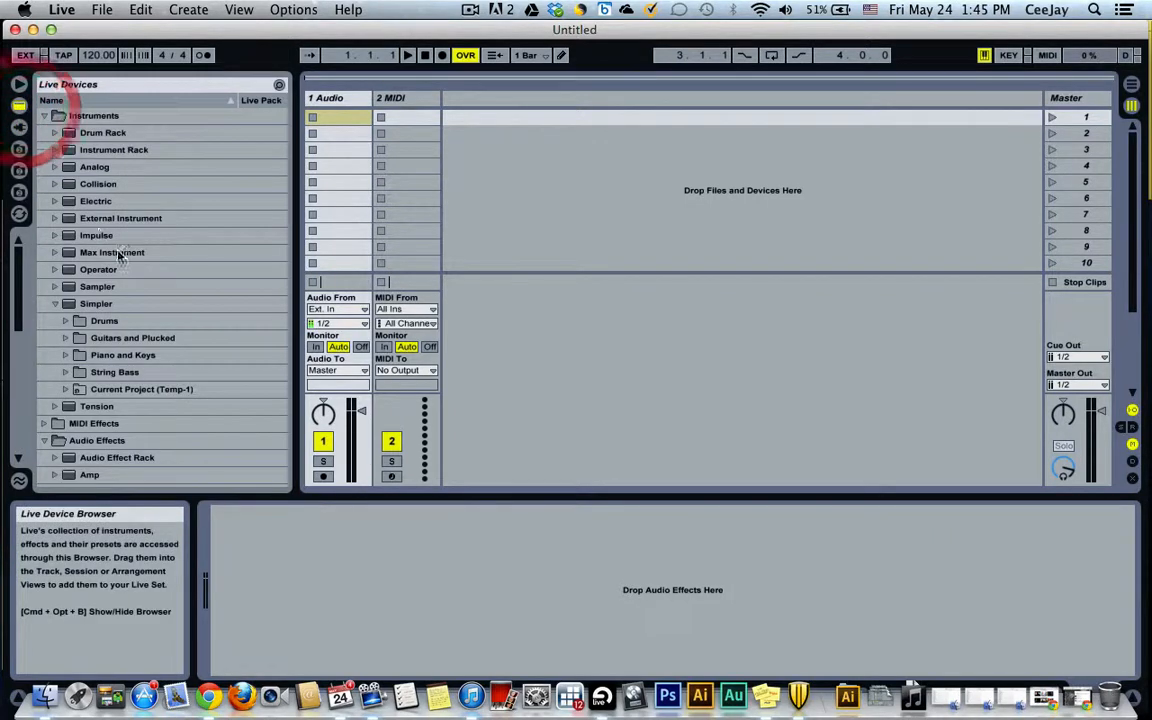
pyautogui.click(112, 134)
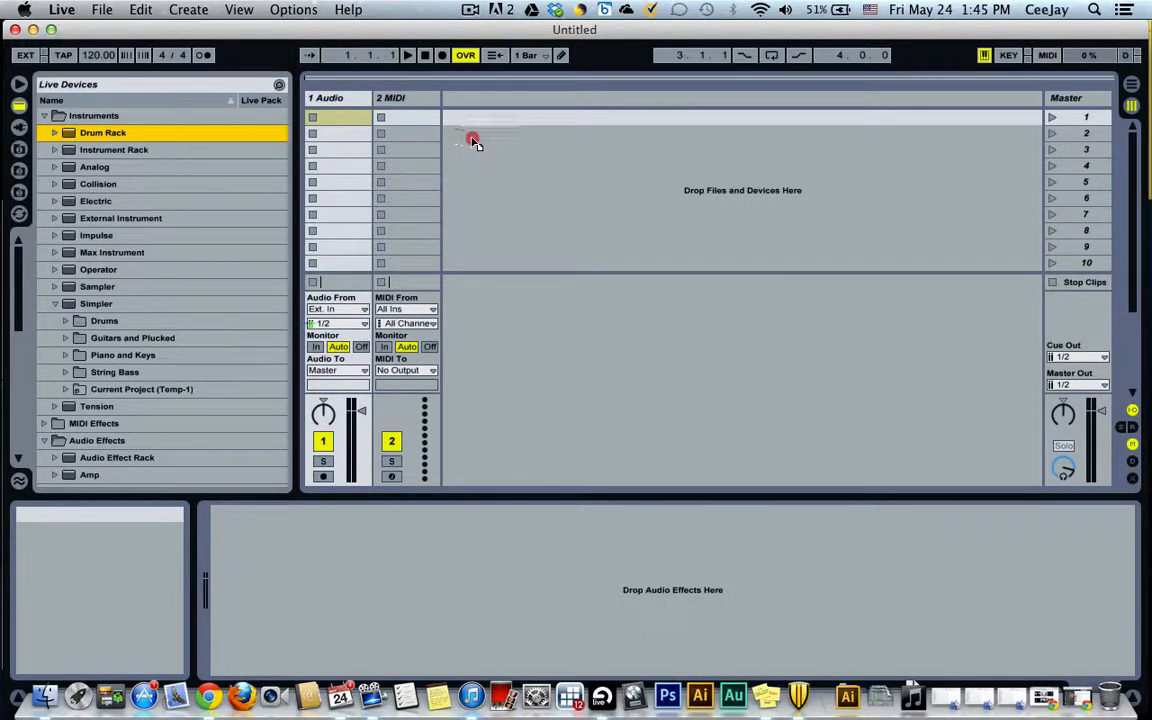
pyautogui.moveTo(475, 143); pyautogui.dragTo(481, 143)
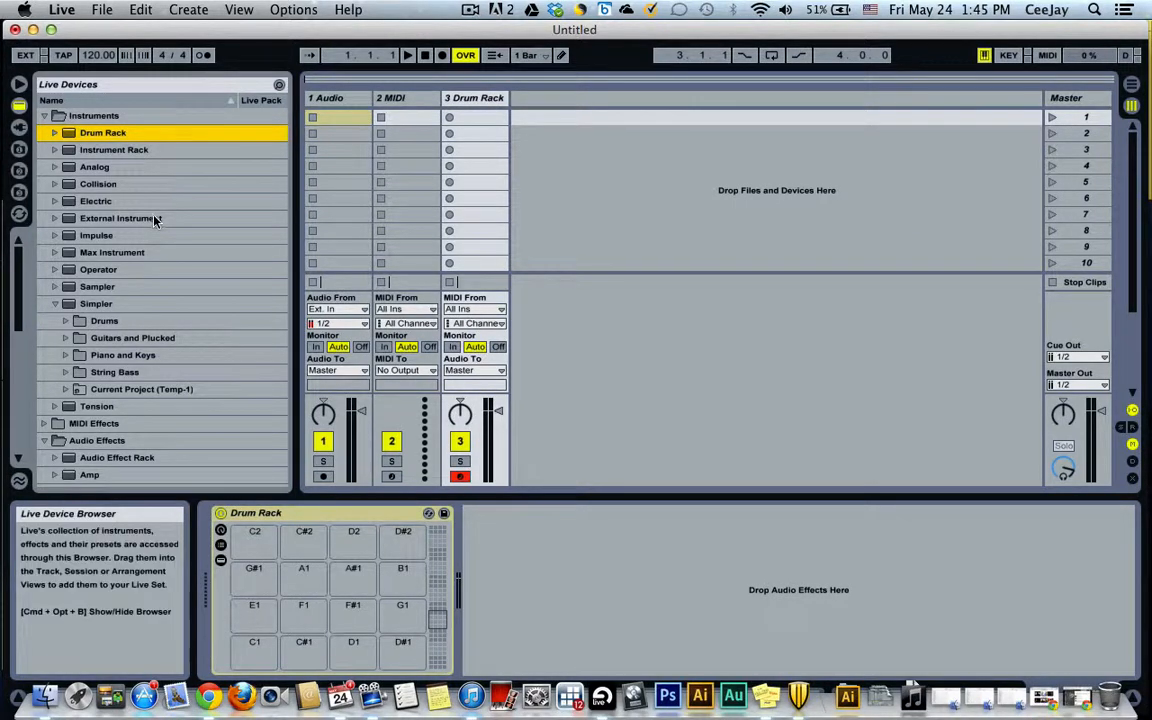
pyautogui.moveTo(96, 306)
pyautogui.mouseDown()
pyautogui.moveTo(152, 408)
pyautogui.moveTo(252, 656)
pyautogui.mouseUp()
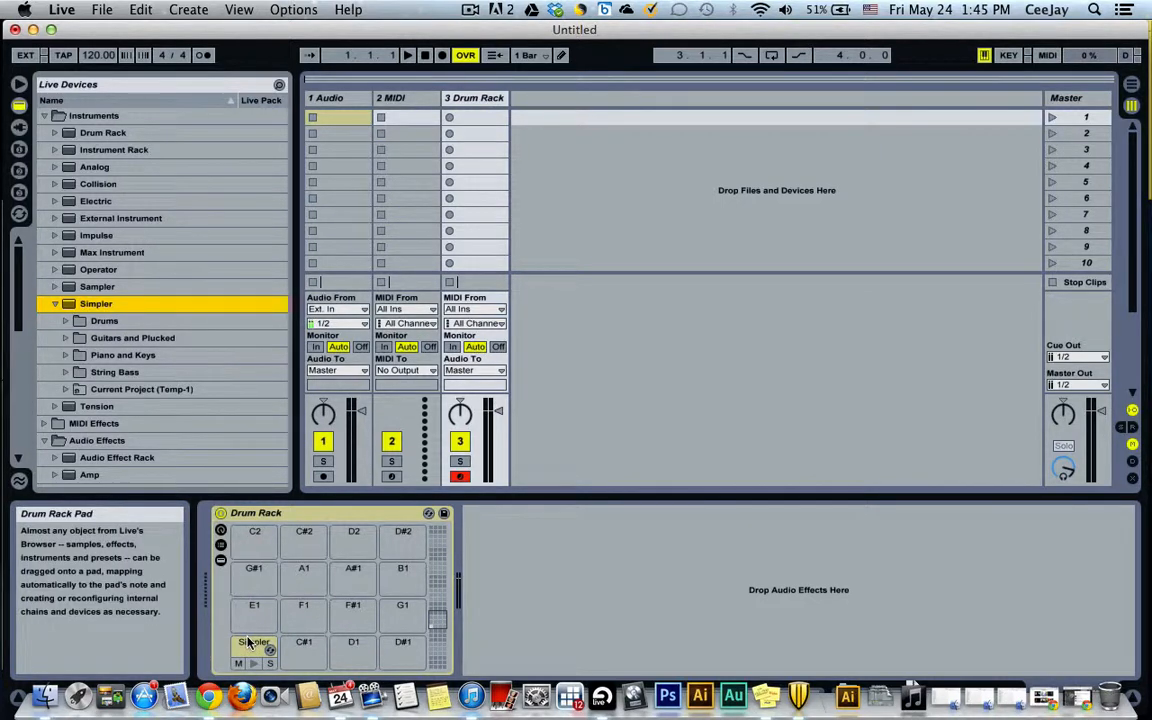
# Set the choke group of the Simpler chain in the Drum Rack to 1, then hide the chain list.
pyautogui.click(220, 548)
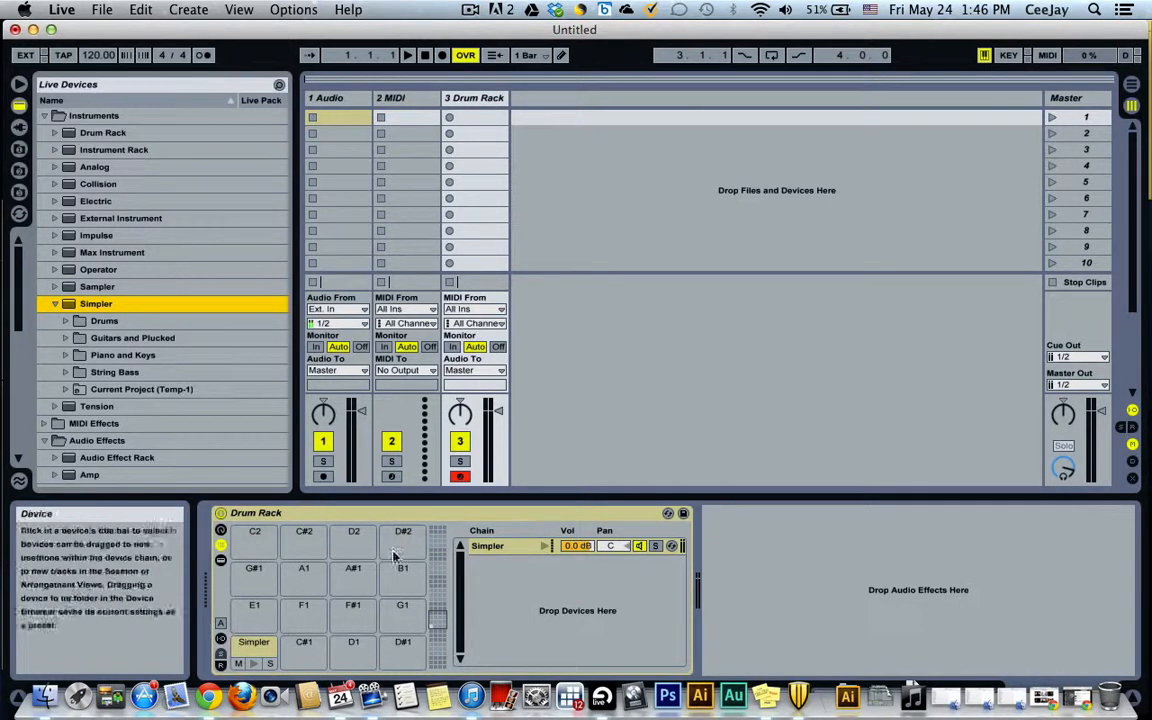
pyautogui.click(221, 645)
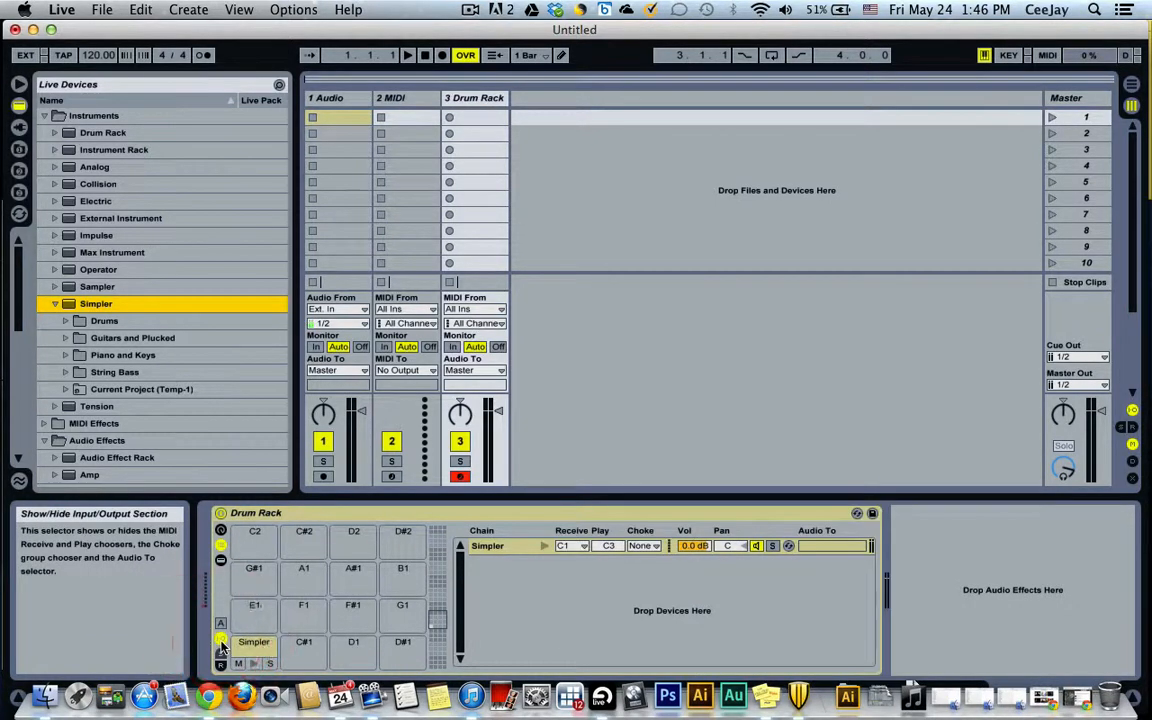
pyautogui.click(645, 546)
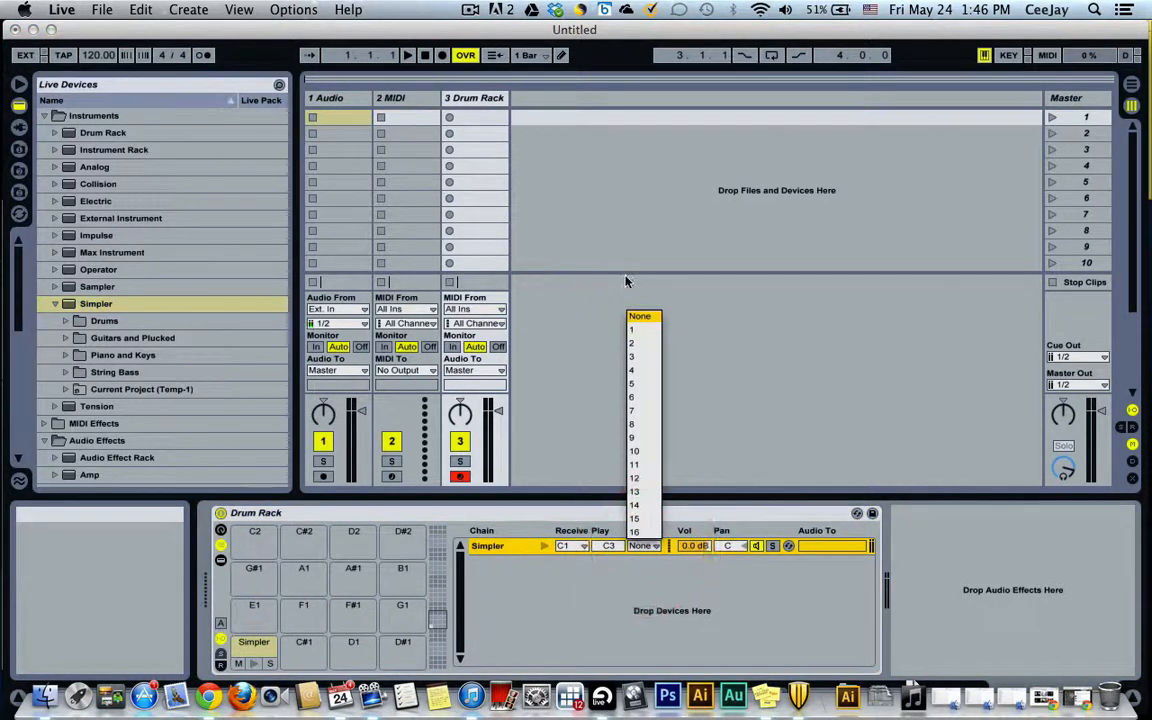
pyautogui.click(643, 330)
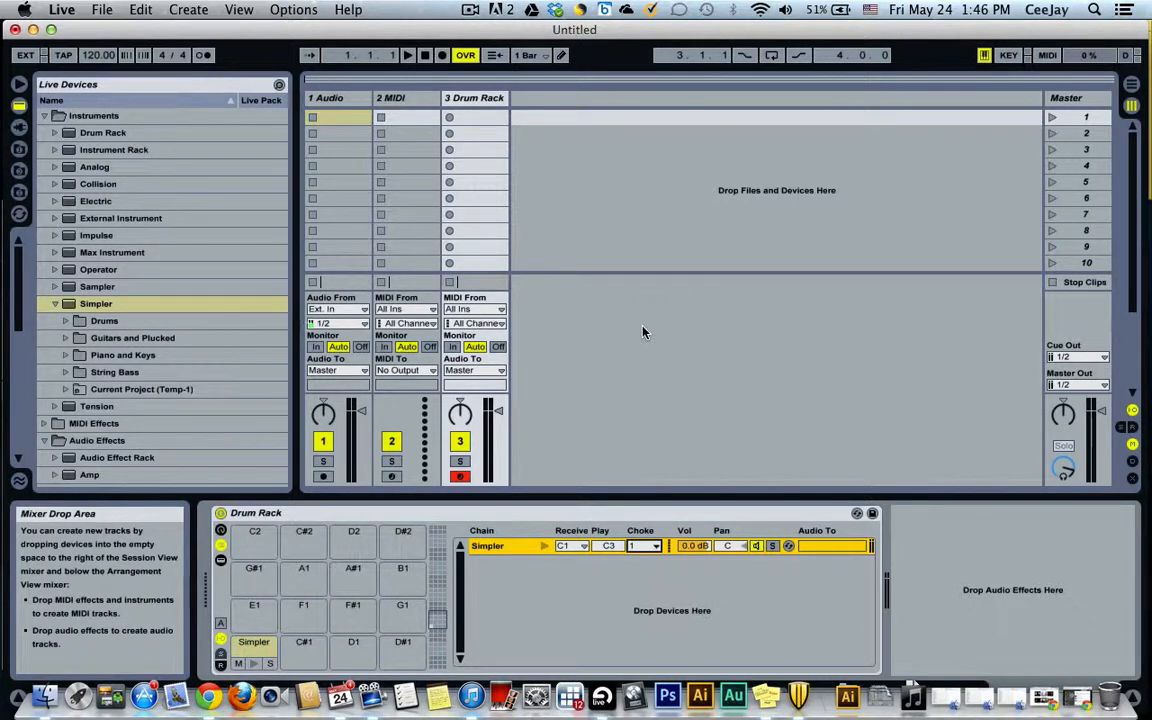
pyautogui.click(221, 642)
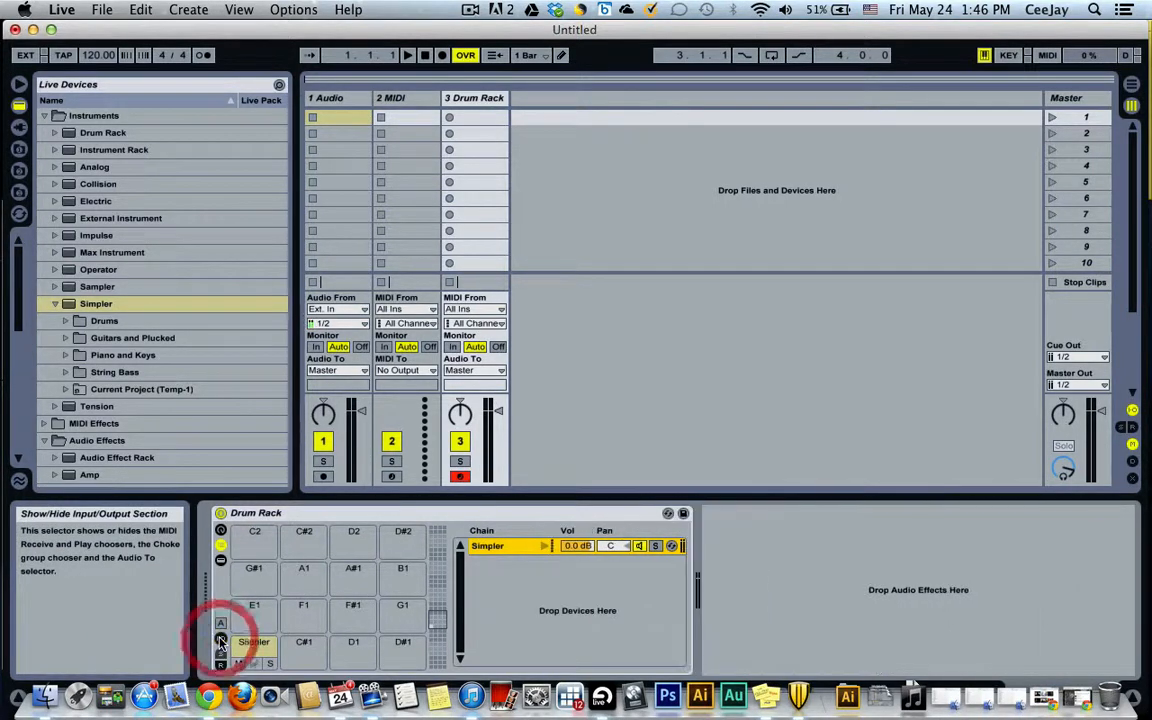
pyautogui.click(222, 547)
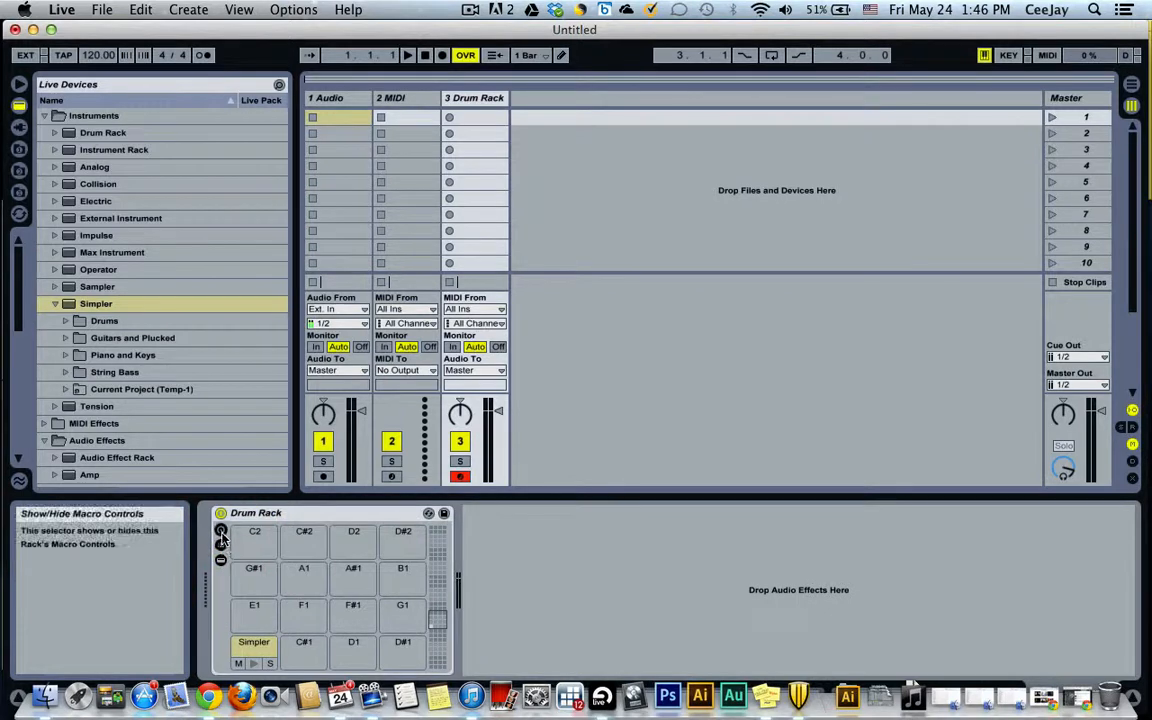
# Show the Drum Rack's macro controls and map the Simpler's sample Start to Macro 1 and Length to Macro 2.
pyautogui.click(221, 532)
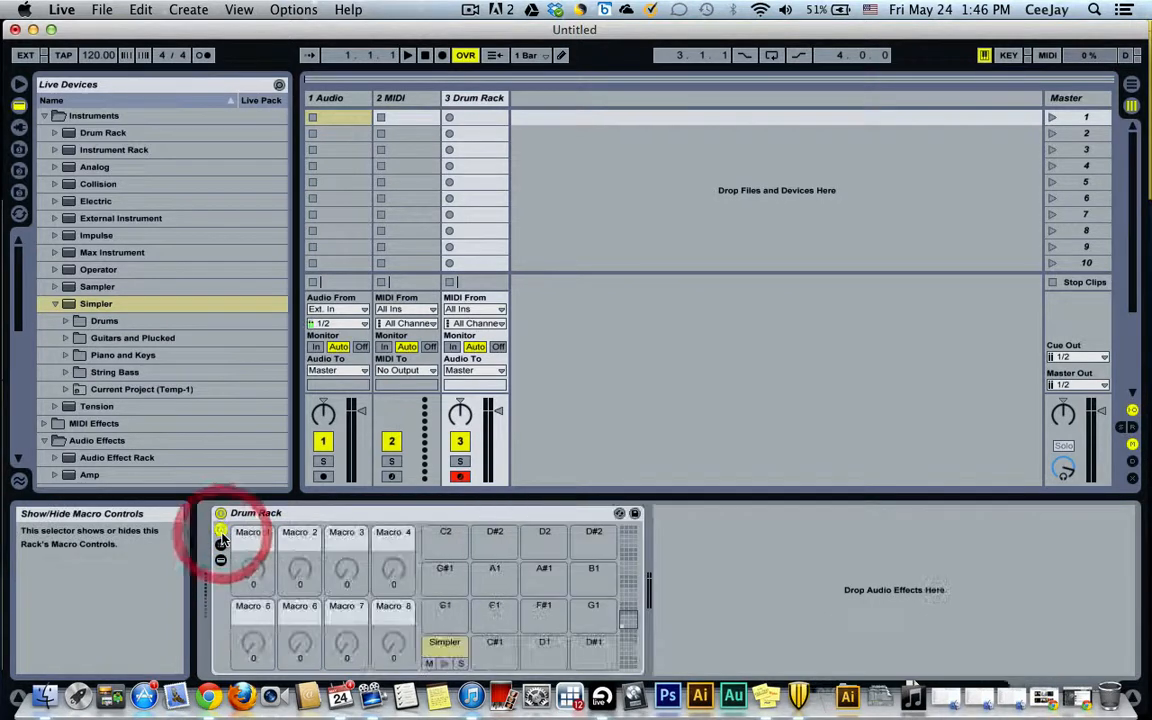
pyautogui.click(438, 648)
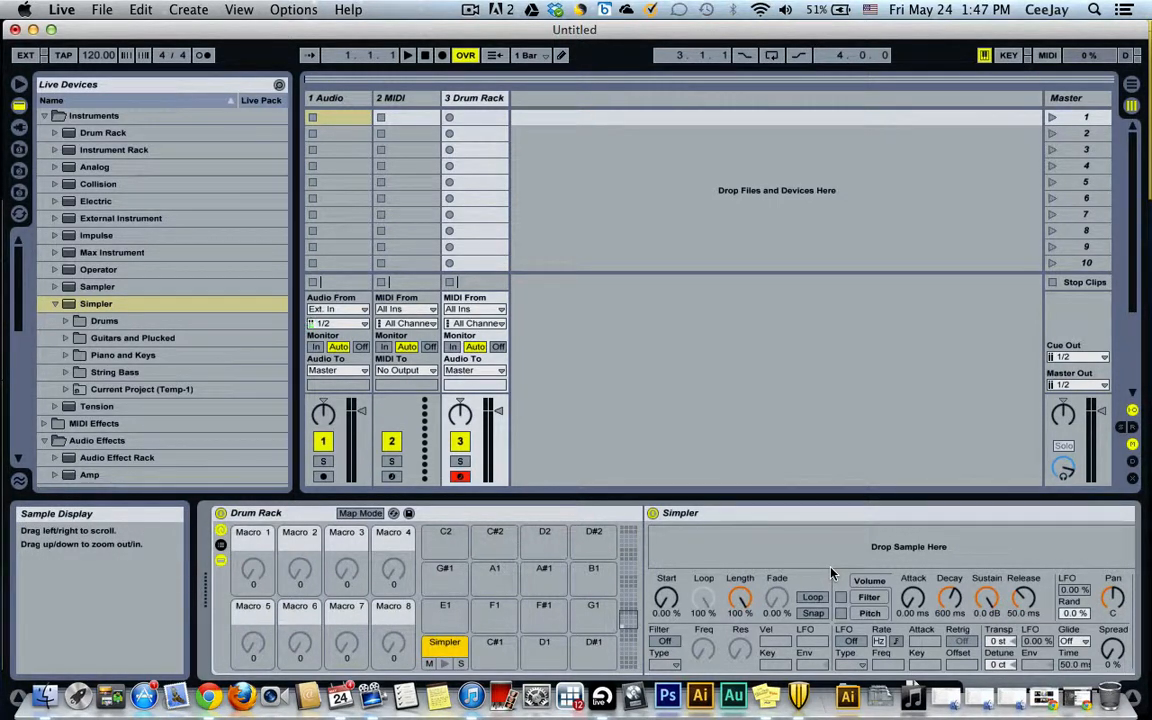
pyautogui.click(360, 514)
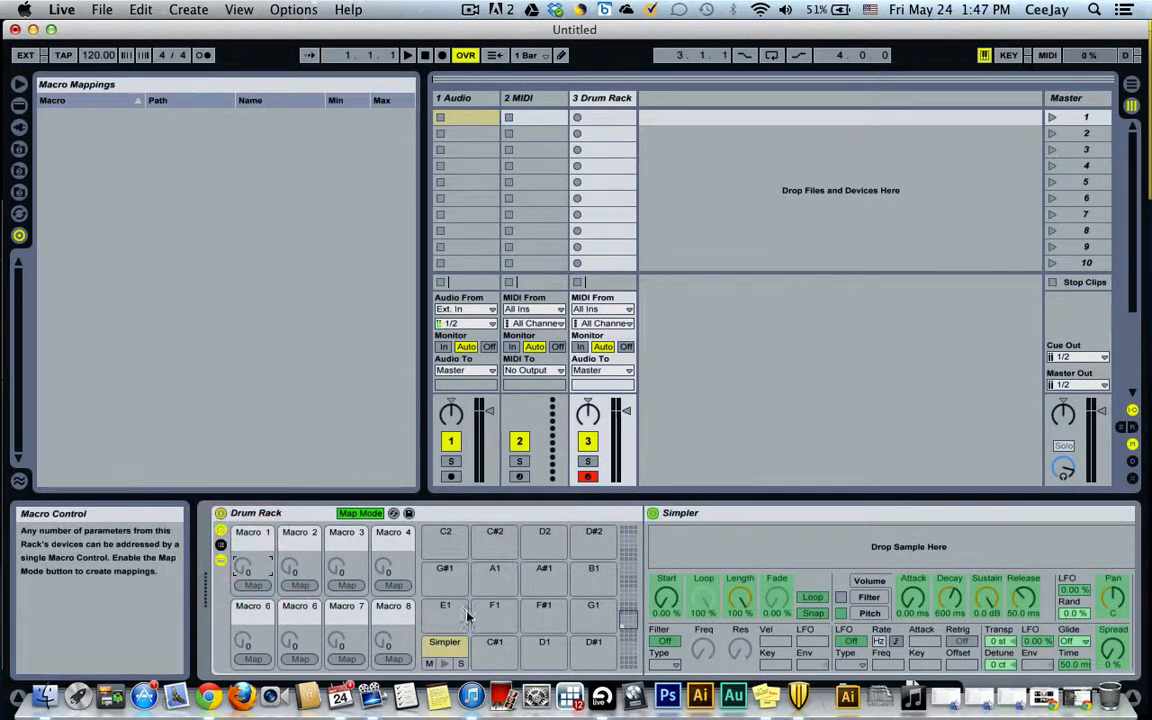
pyautogui.click(667, 600)
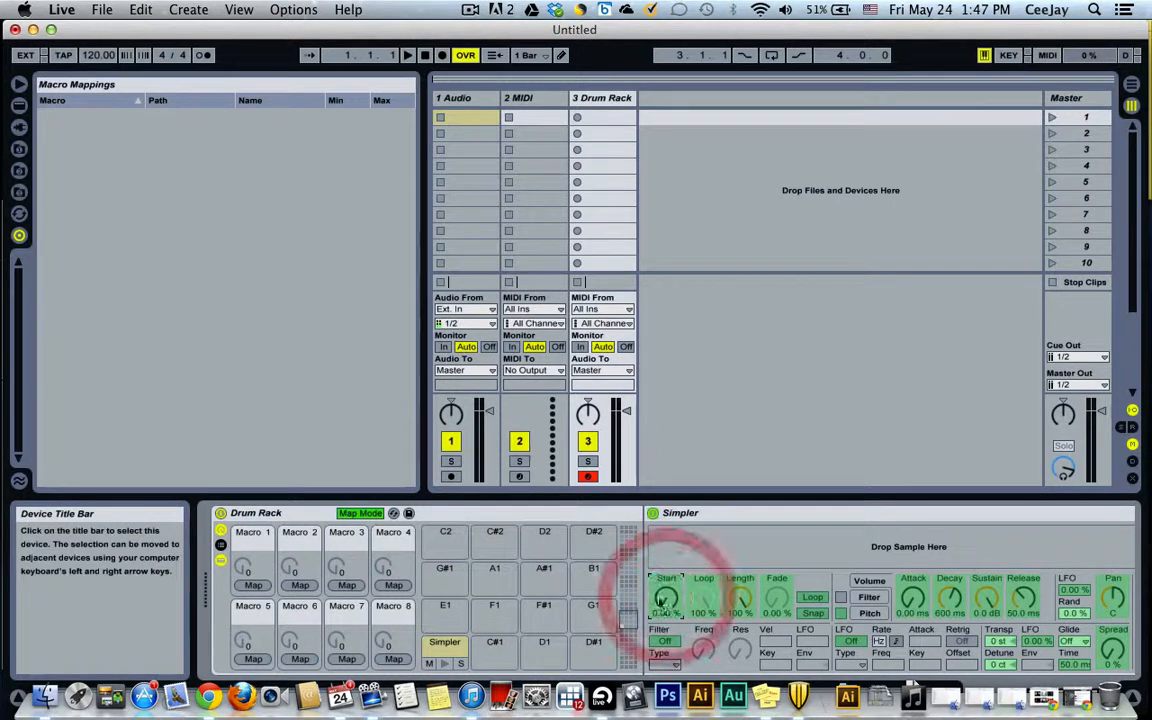
pyautogui.click(252, 586)
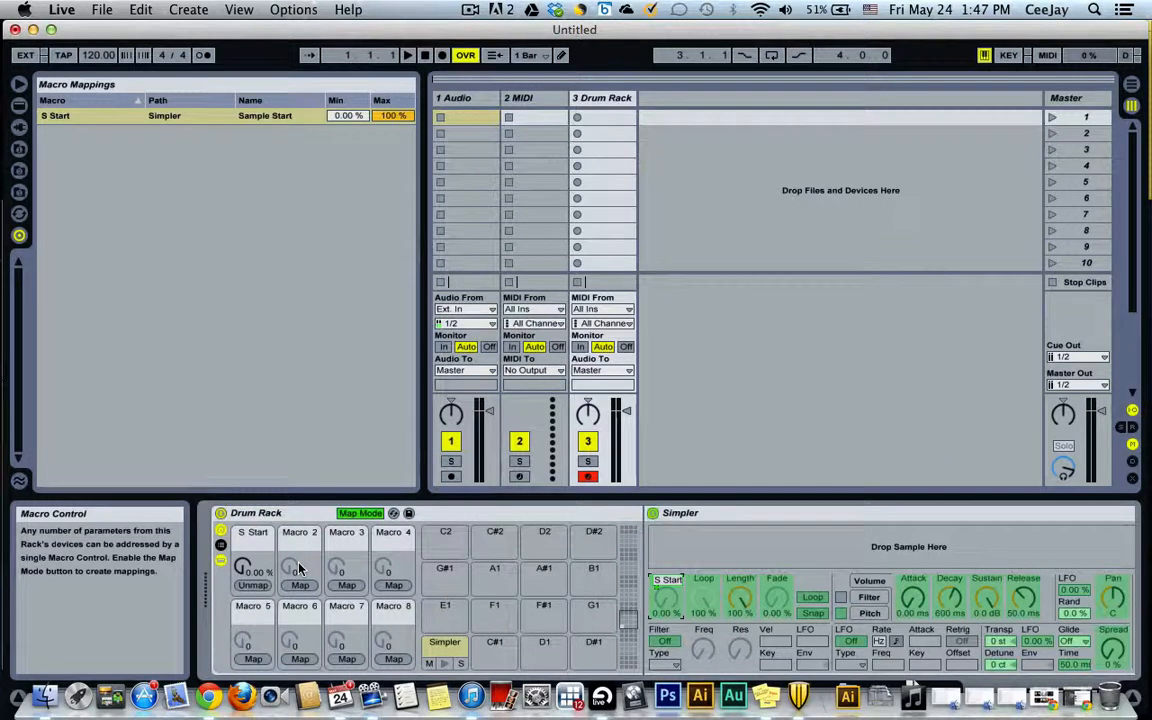
pyautogui.click(298, 569)
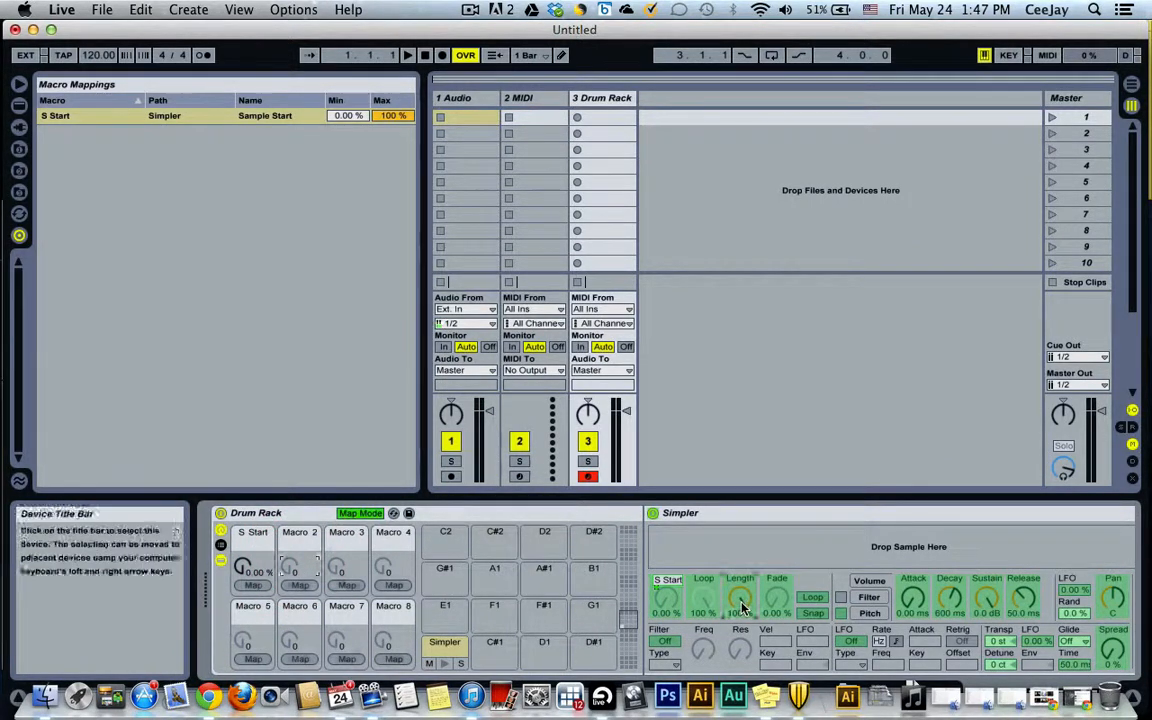
pyautogui.click(742, 607)
pyautogui.click(299, 585)
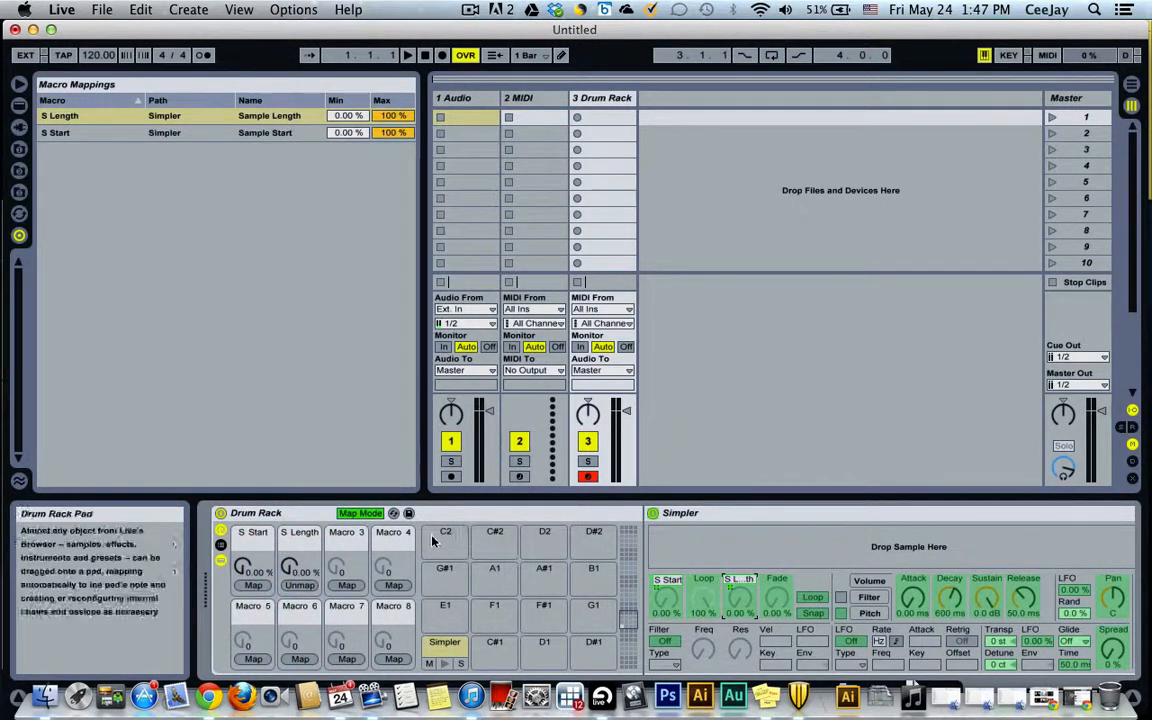
# Map the Simpler's volume envelope Decay to Macro 3 and Release to Macro 4.
pyautogui.click(340, 567)
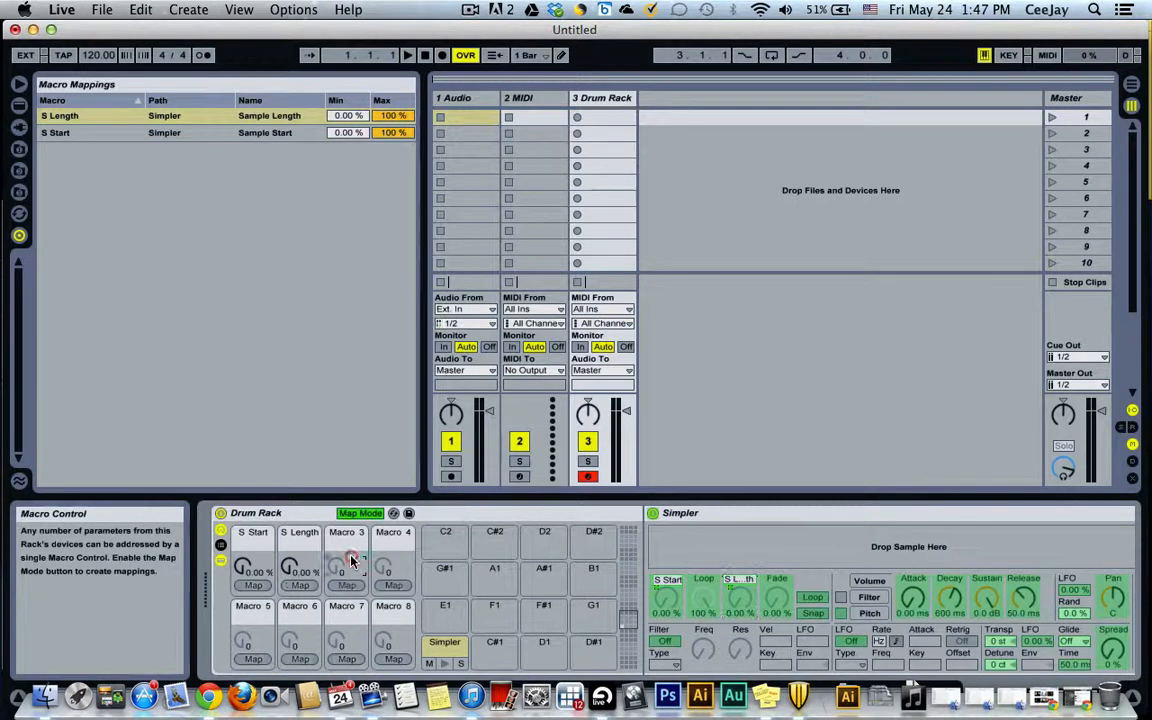
pyautogui.click(954, 600)
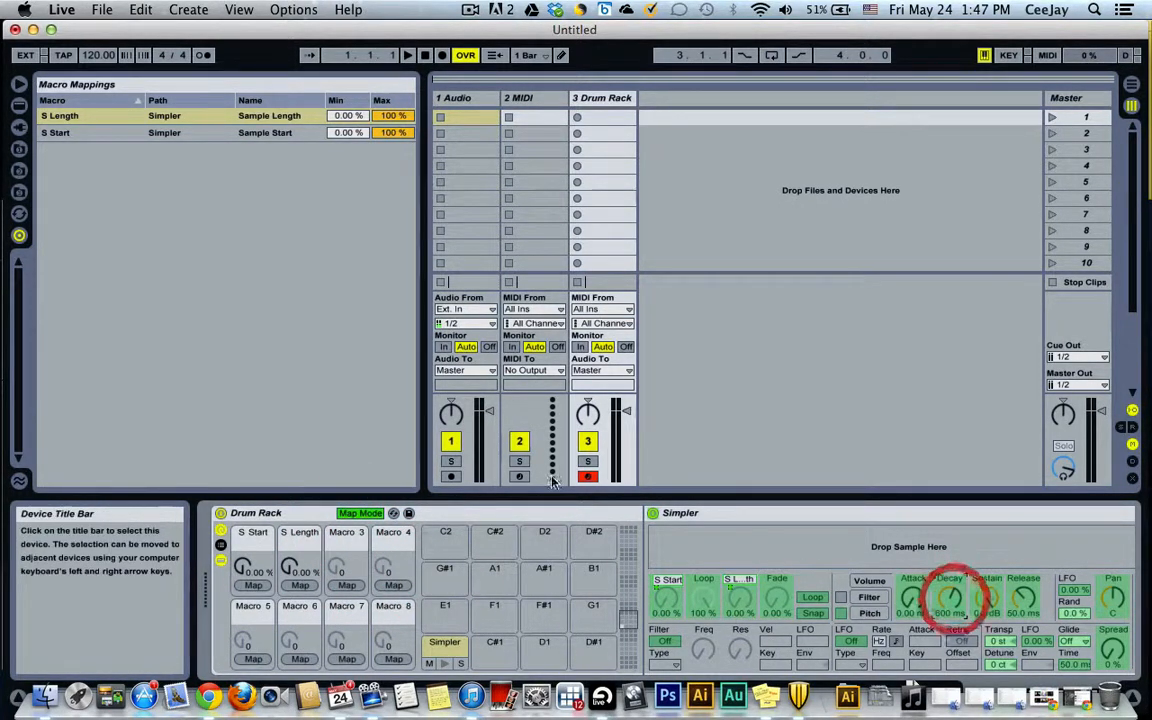
pyautogui.click(348, 588)
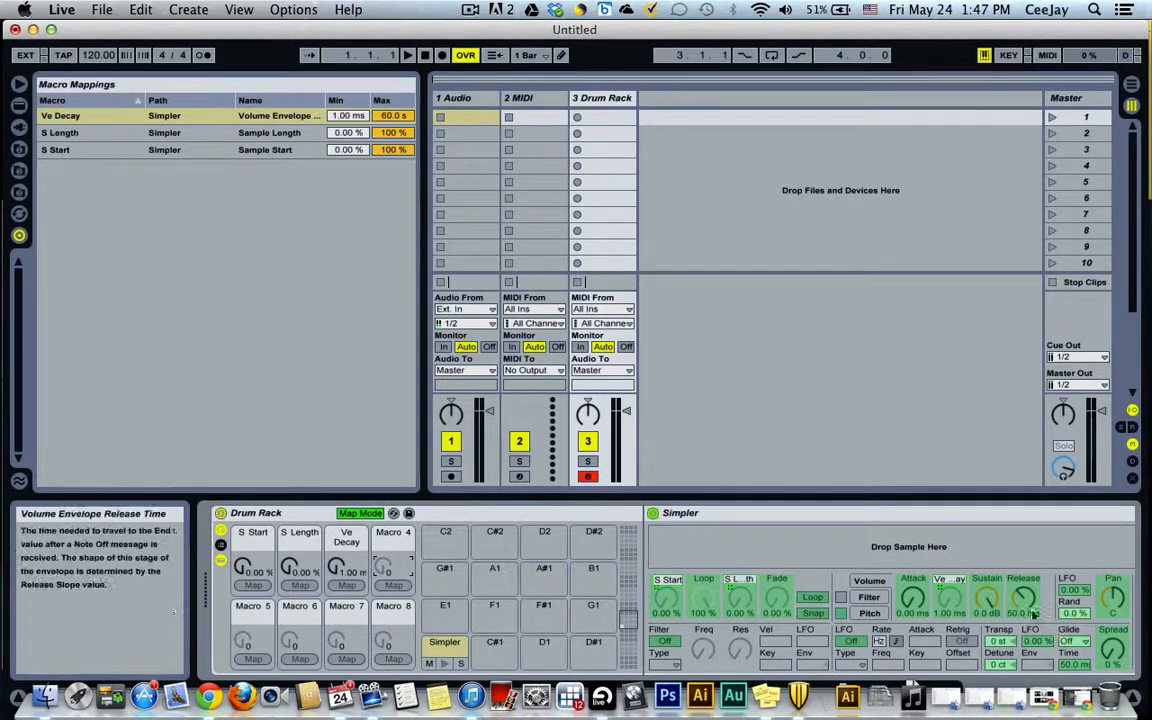
pyautogui.click(1024, 600)
pyautogui.click(393, 585)
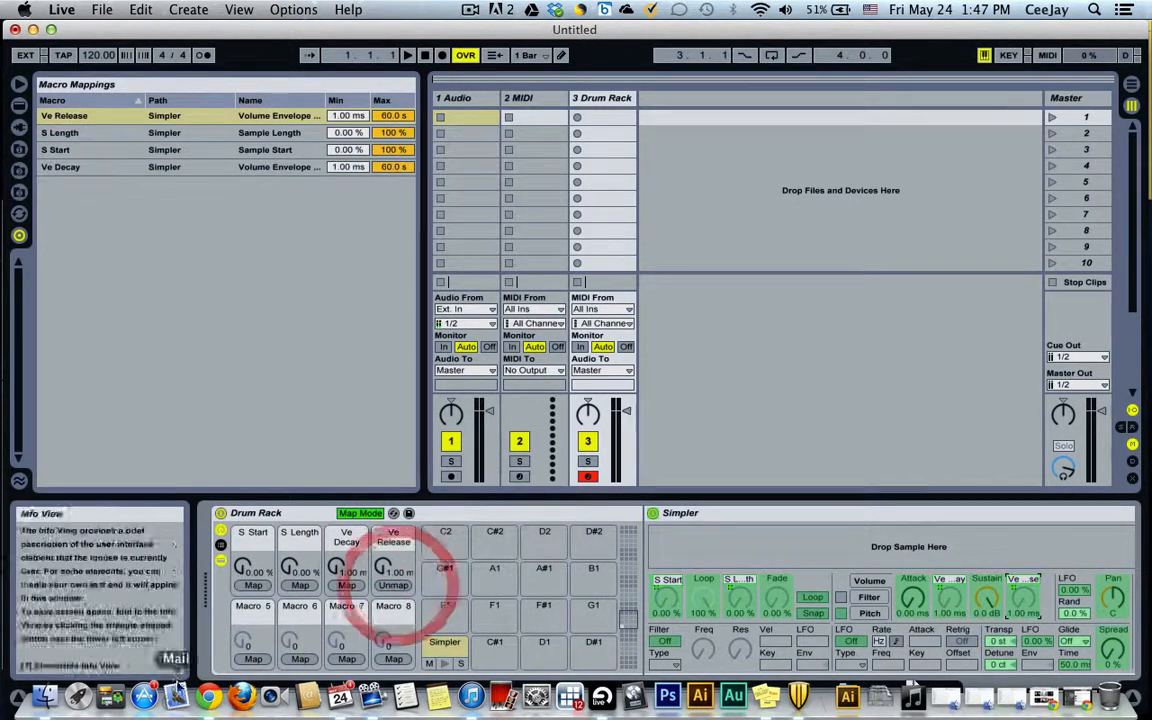
# Map the Simpler's Transpose to Macro 6 and Detune to Macro 7, leaving Macro 5 unassigned.
pyautogui.click(252, 638)
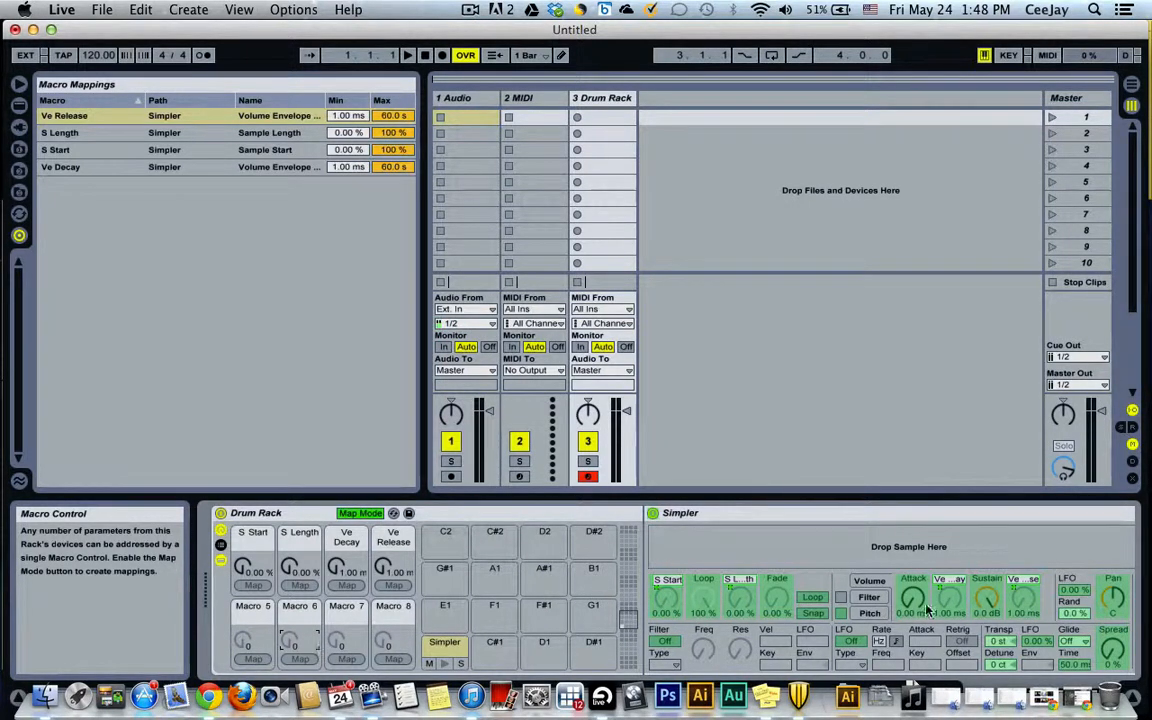
pyautogui.click(998, 641)
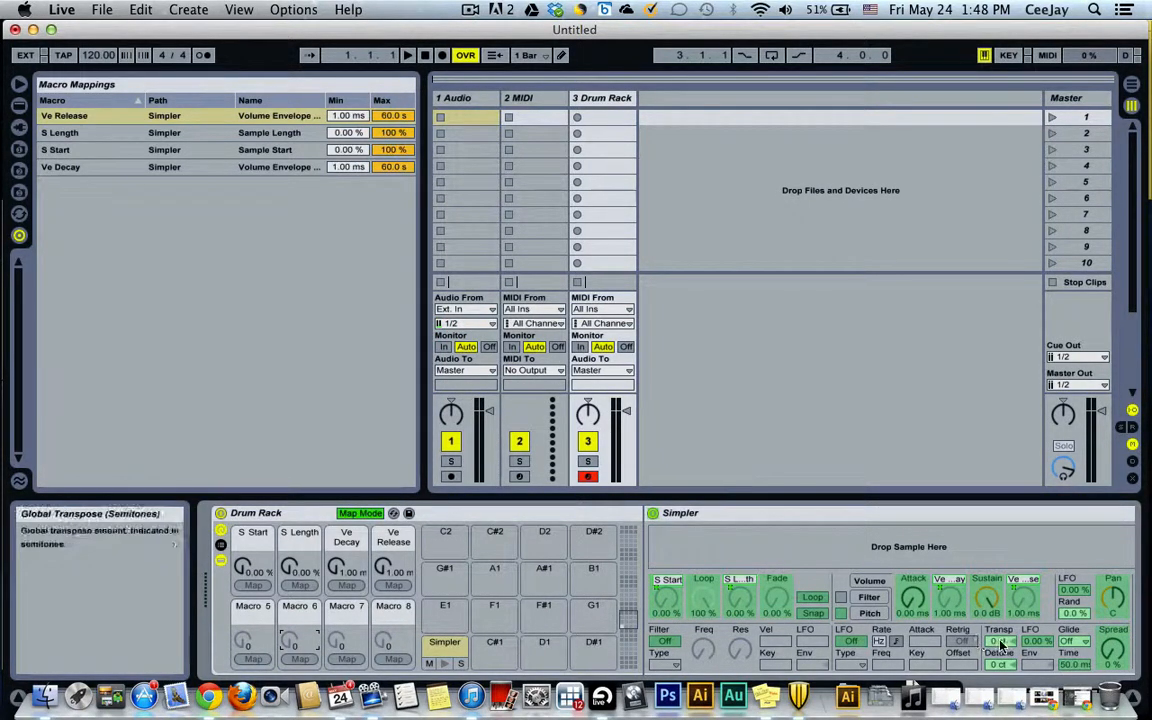
pyautogui.click(292, 643)
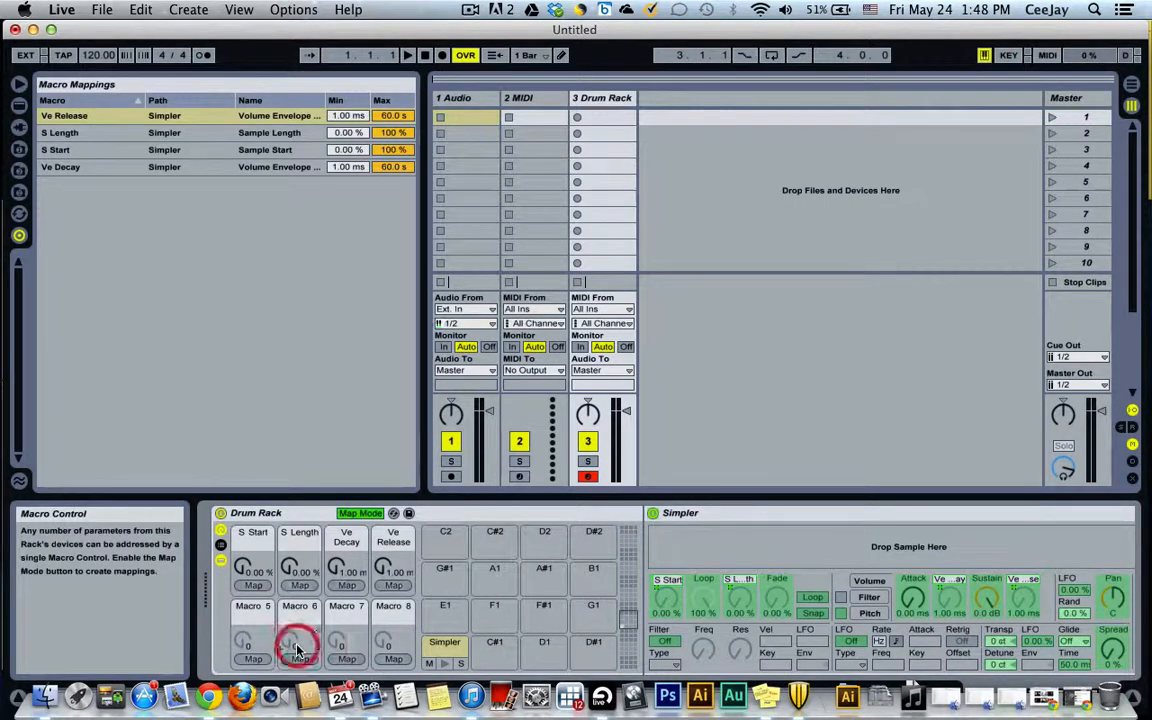
pyautogui.click(1000, 641)
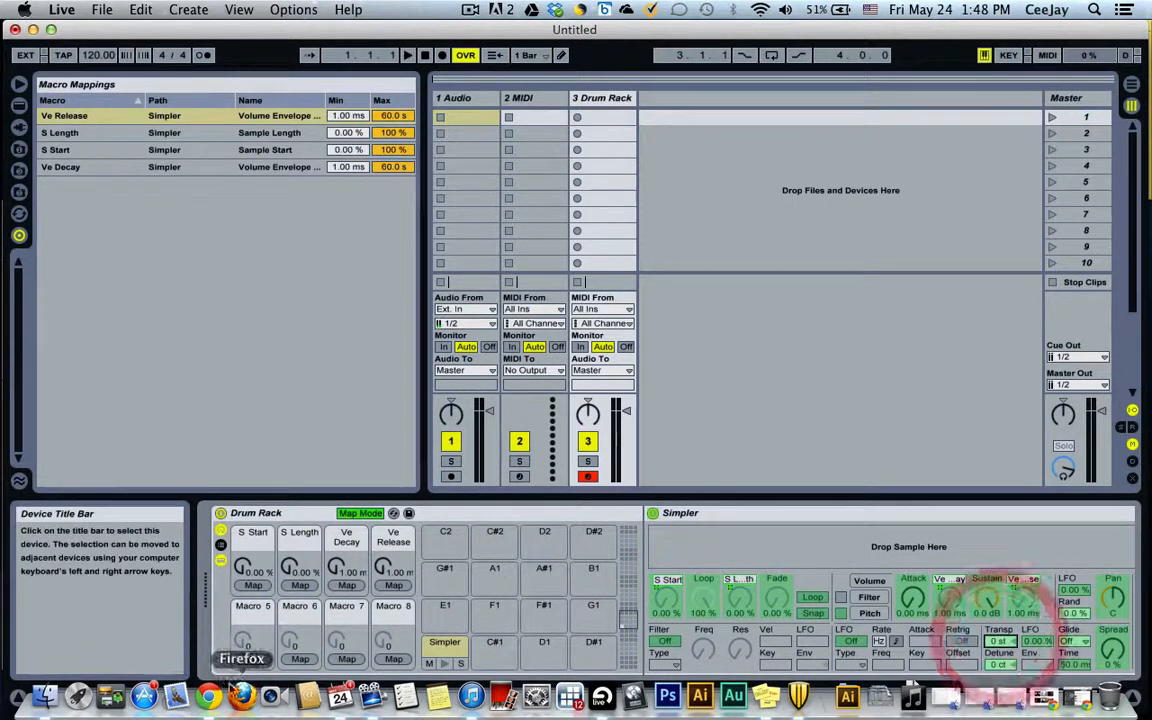
pyautogui.click(299, 658)
pyautogui.click(349, 643)
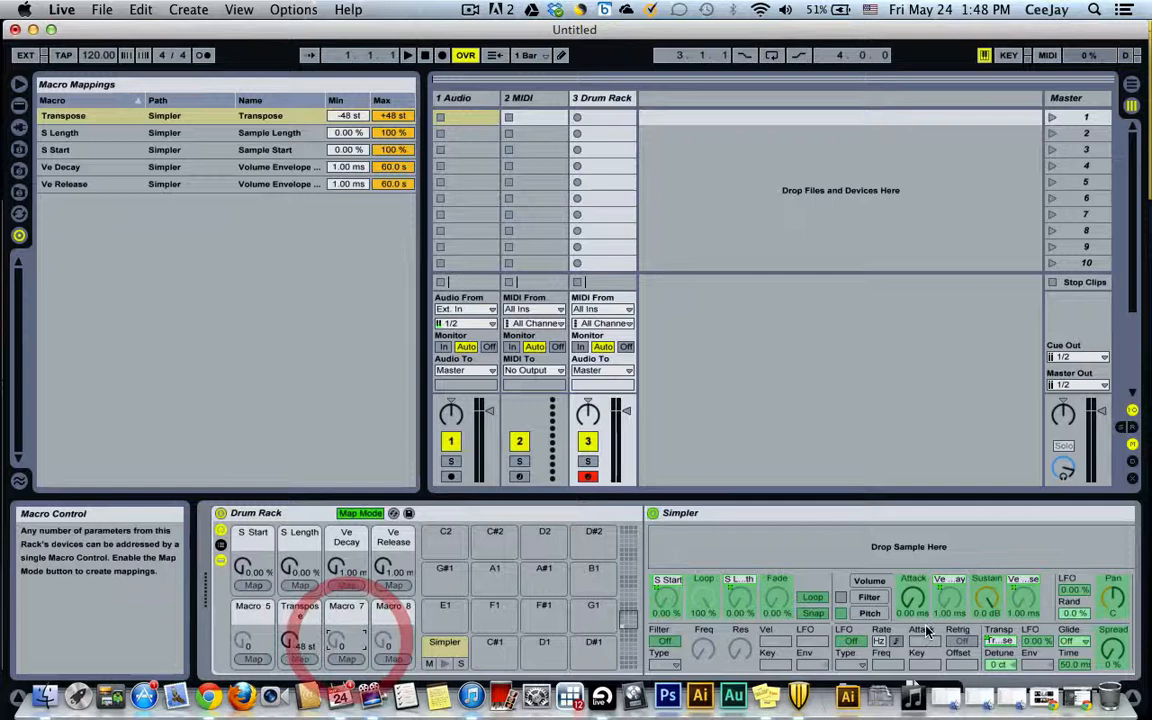
pyautogui.click(999, 665)
pyautogui.click(345, 658)
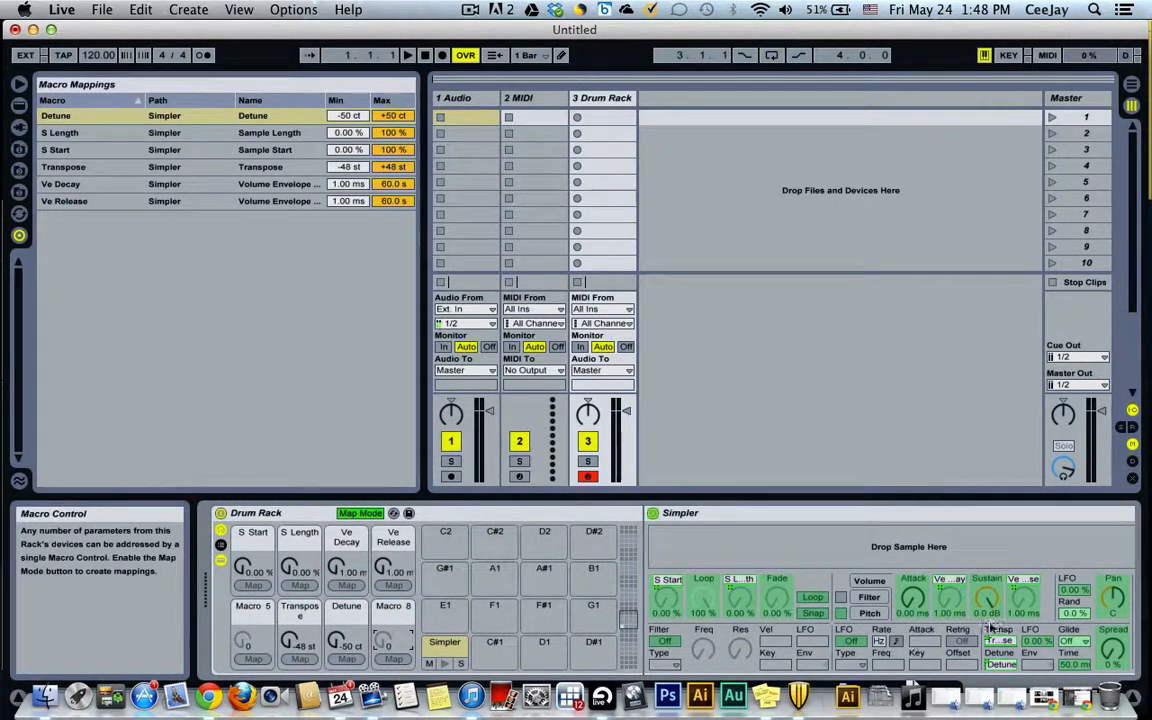
# Map the Simpler's Spread to Macro 8 and leave macro mapping mode.
pyautogui.click(1114, 655)
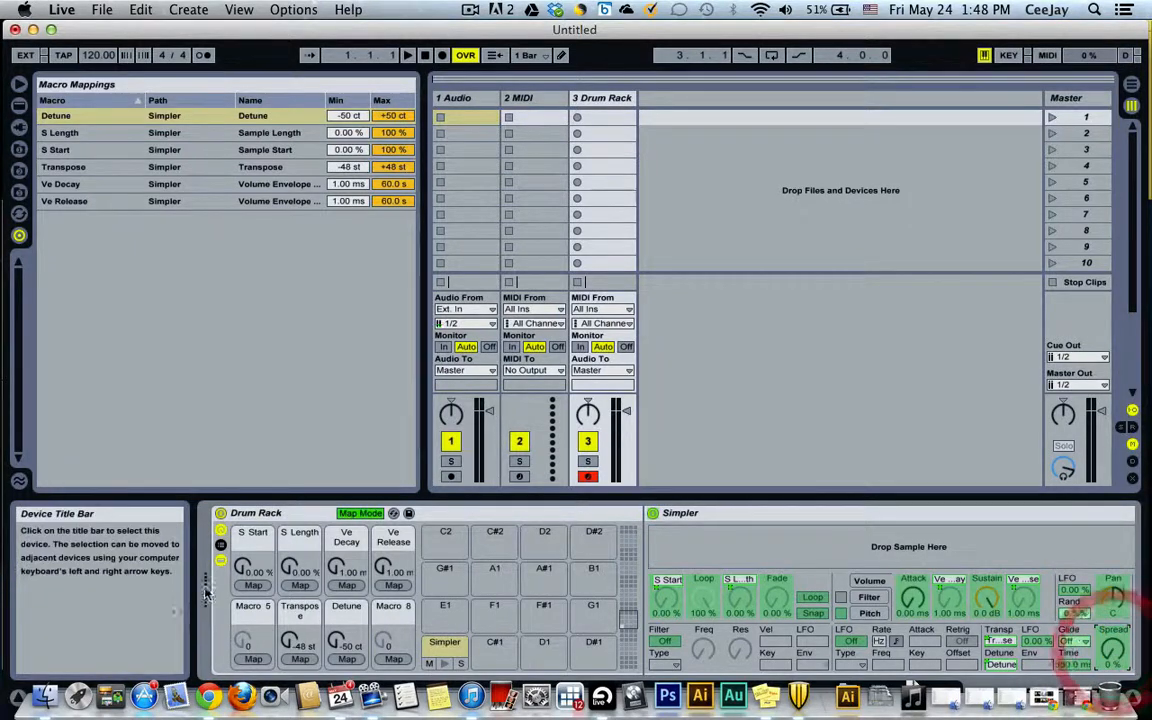
pyautogui.click(392, 660)
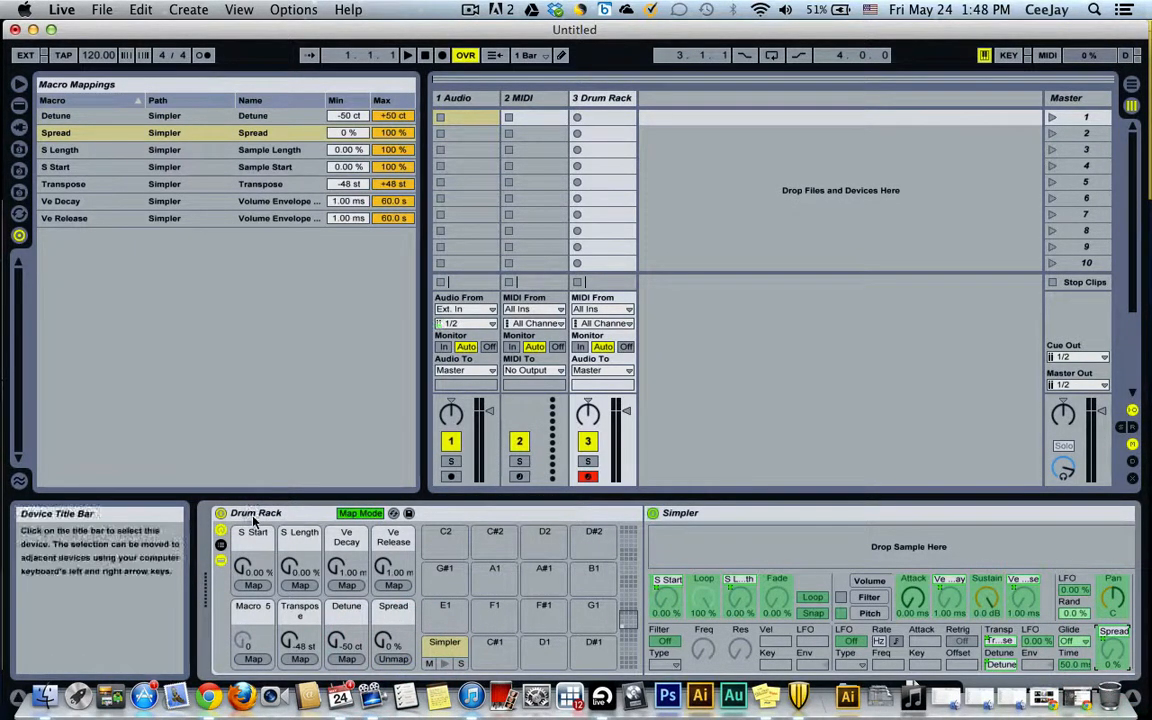
pyautogui.click(351, 514)
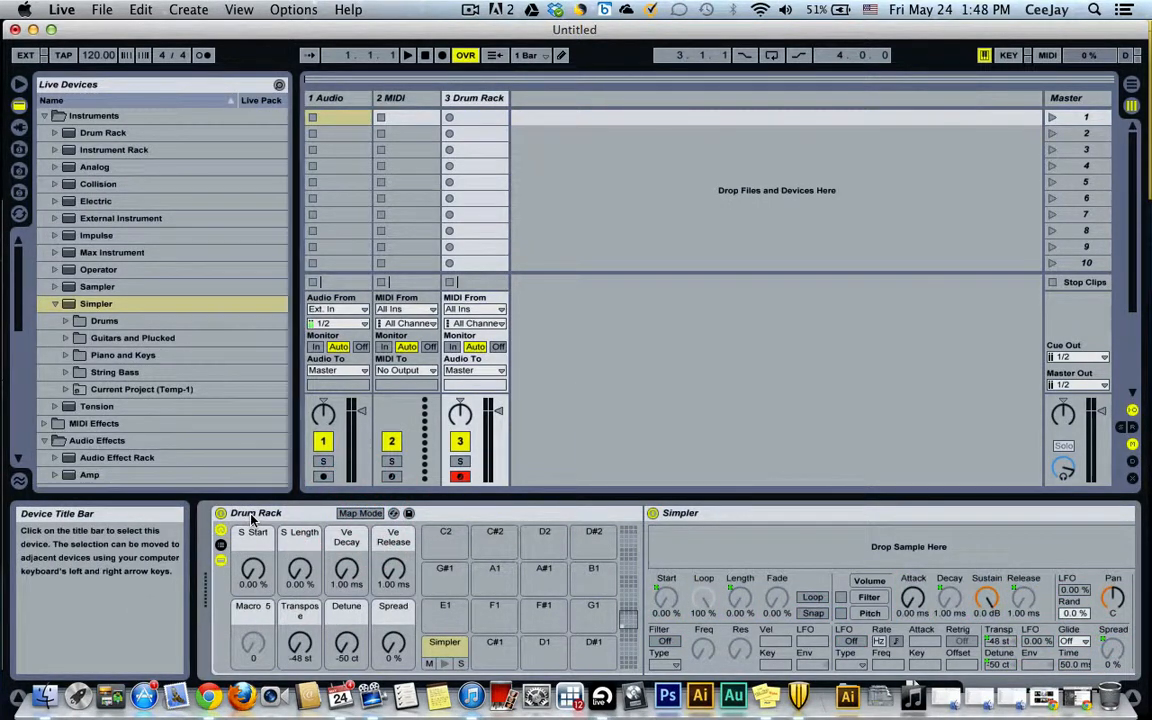
# Rename the Drum Rack device as TutSlice.
pyautogui.rightClick(253, 517)
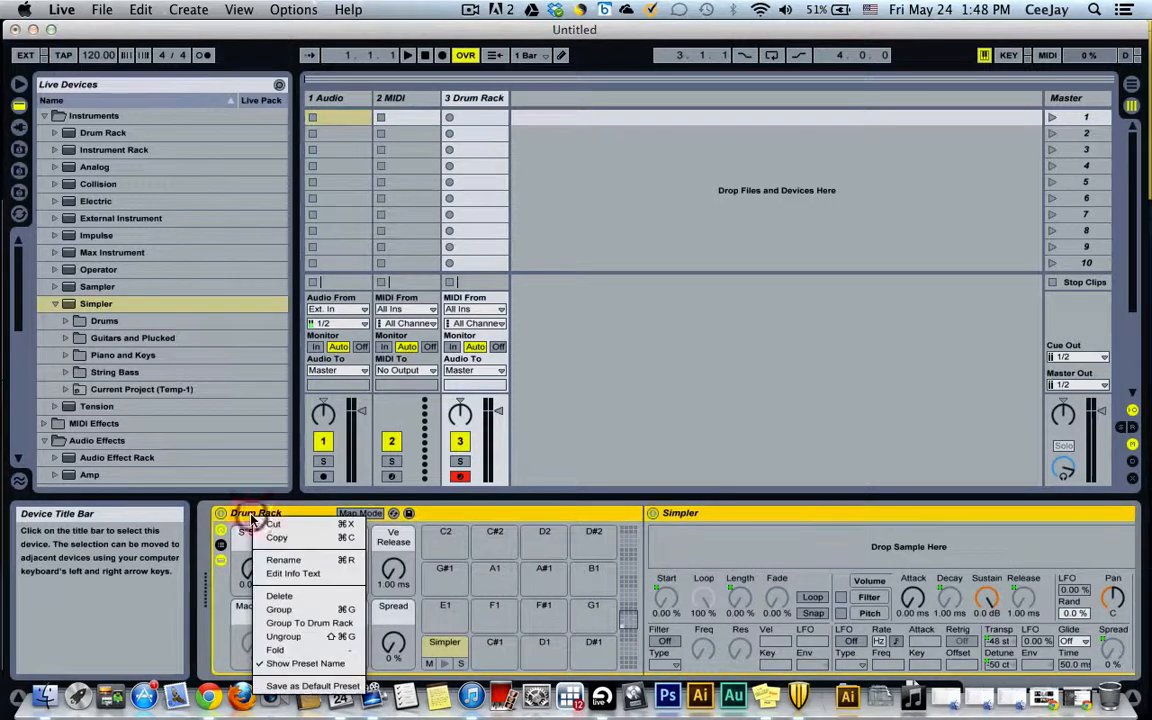
pyautogui.click(284, 560)
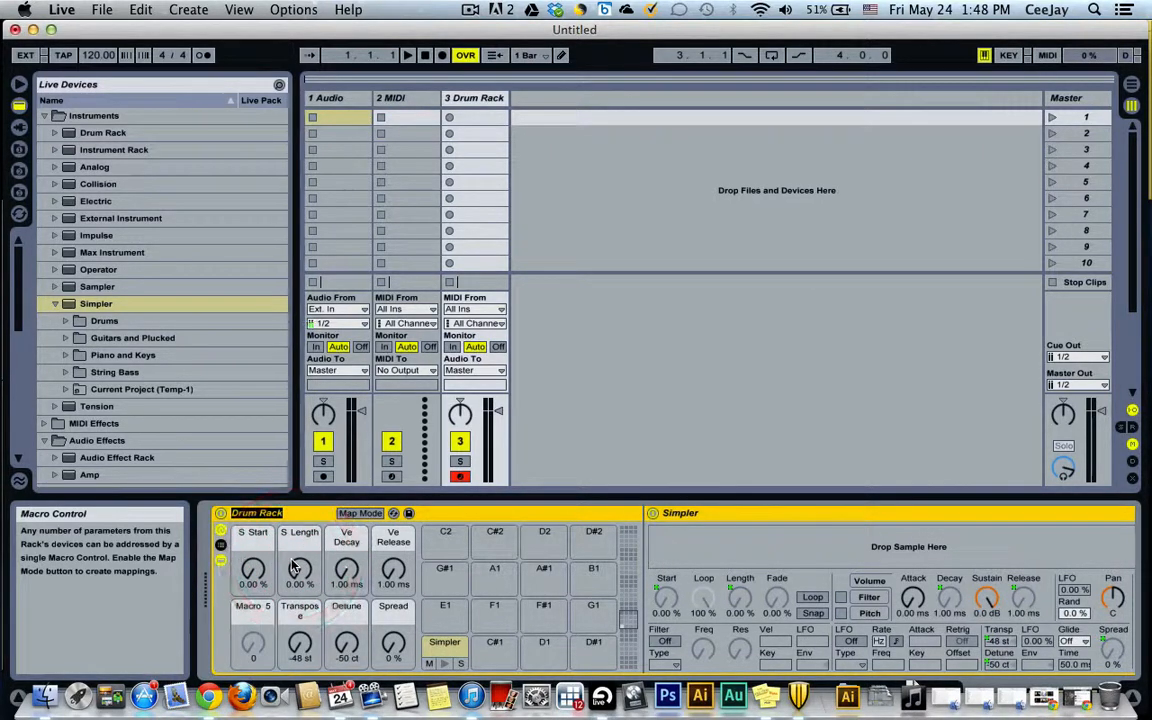
pyautogui.write('TutSlice')
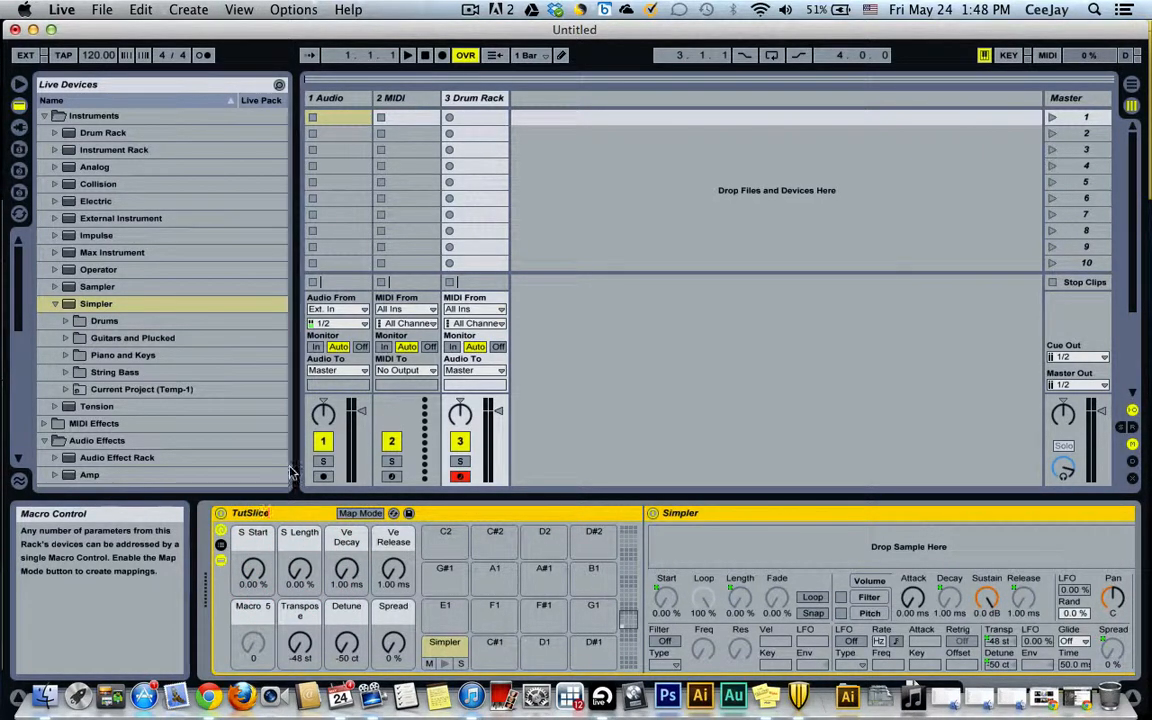
pyautogui.click(295, 513)
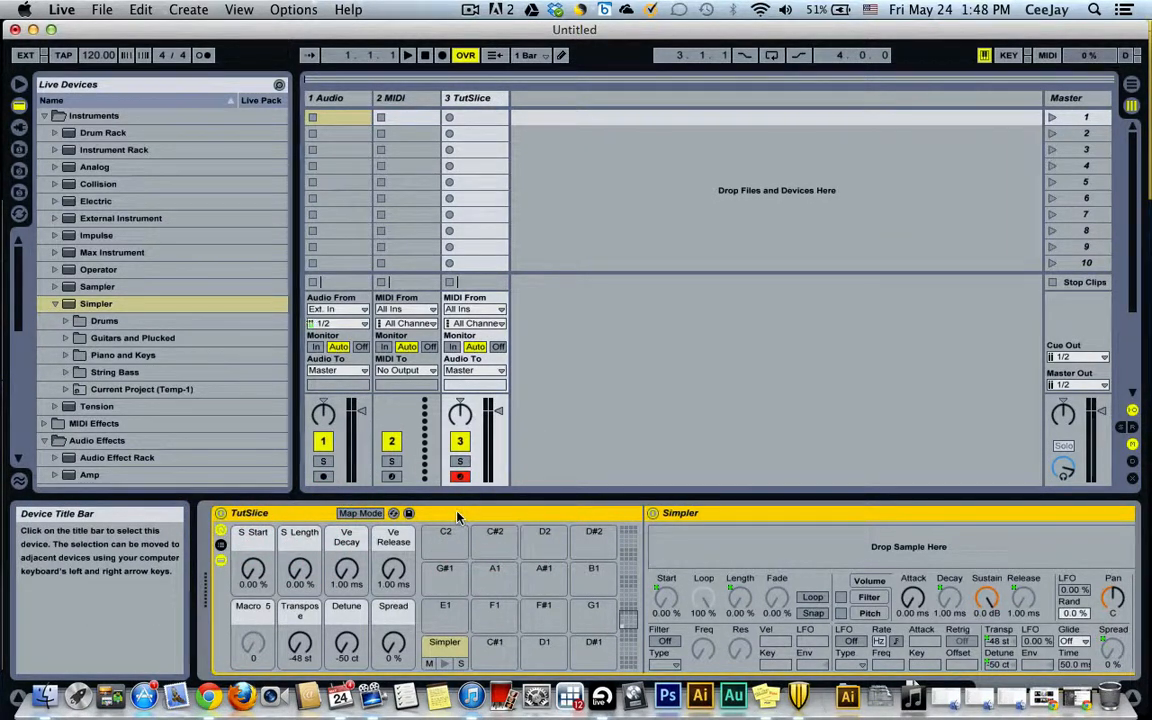
# Browse the Library and expand the Slicing folder inside Defaults to show its slicing presets.
pyautogui.click(22, 193)
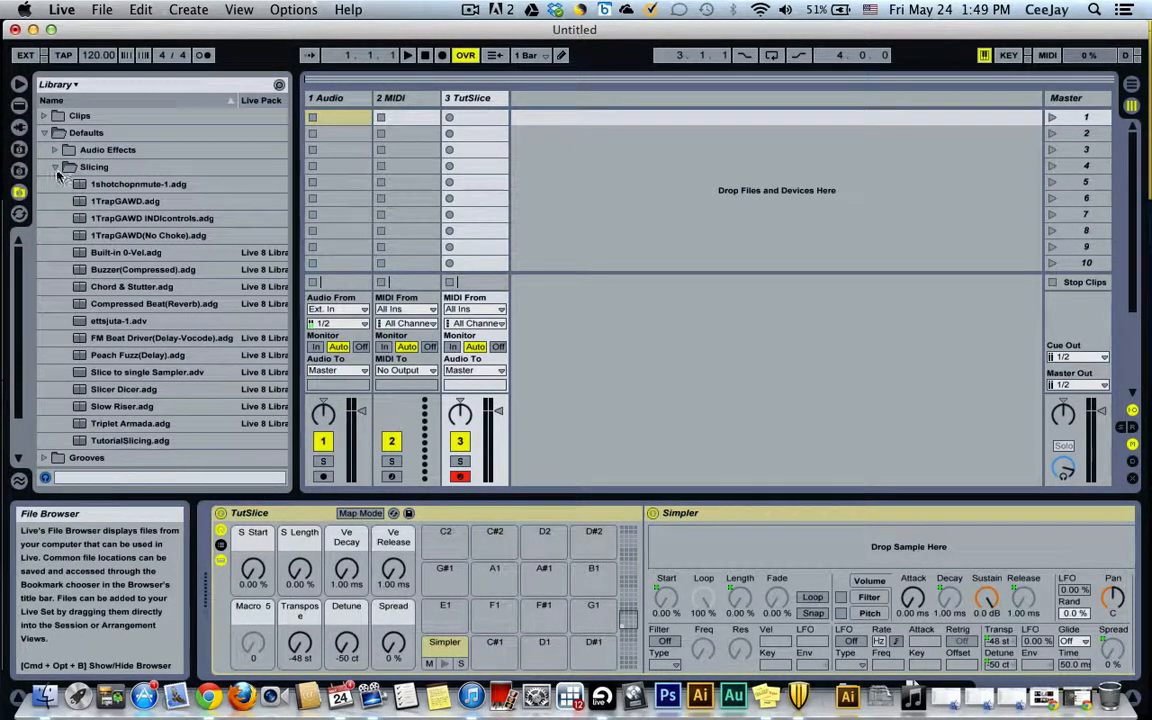
pyautogui.click(55, 167)
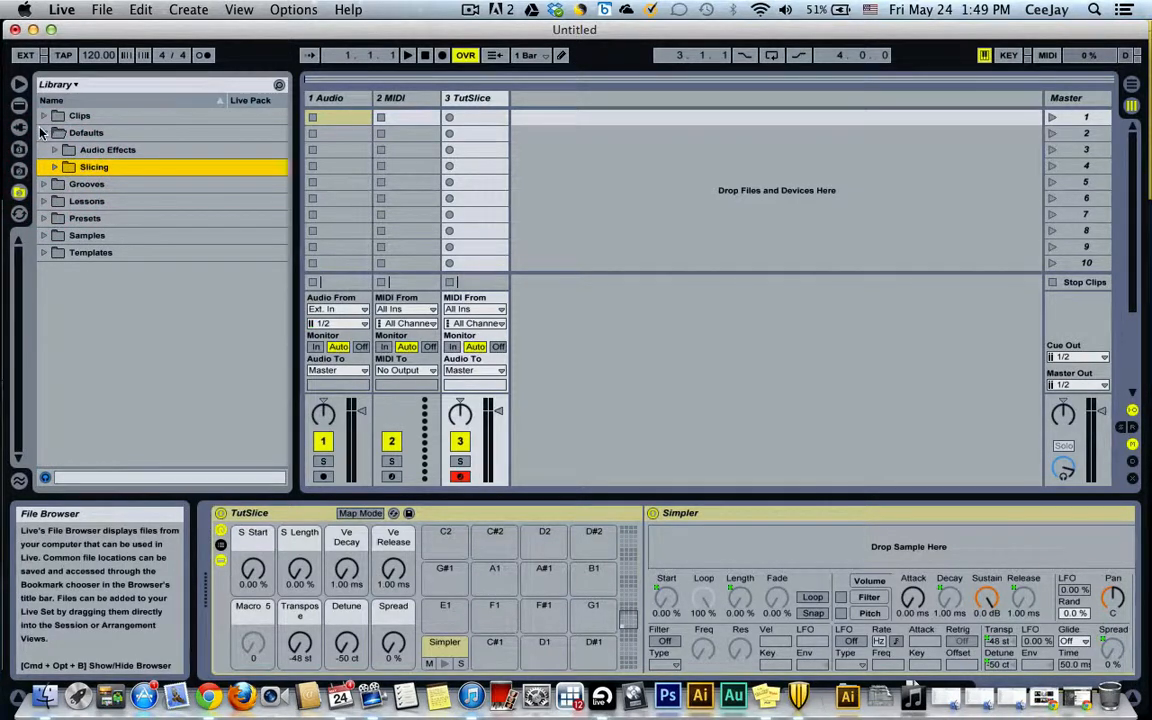
pyautogui.click(43, 133)
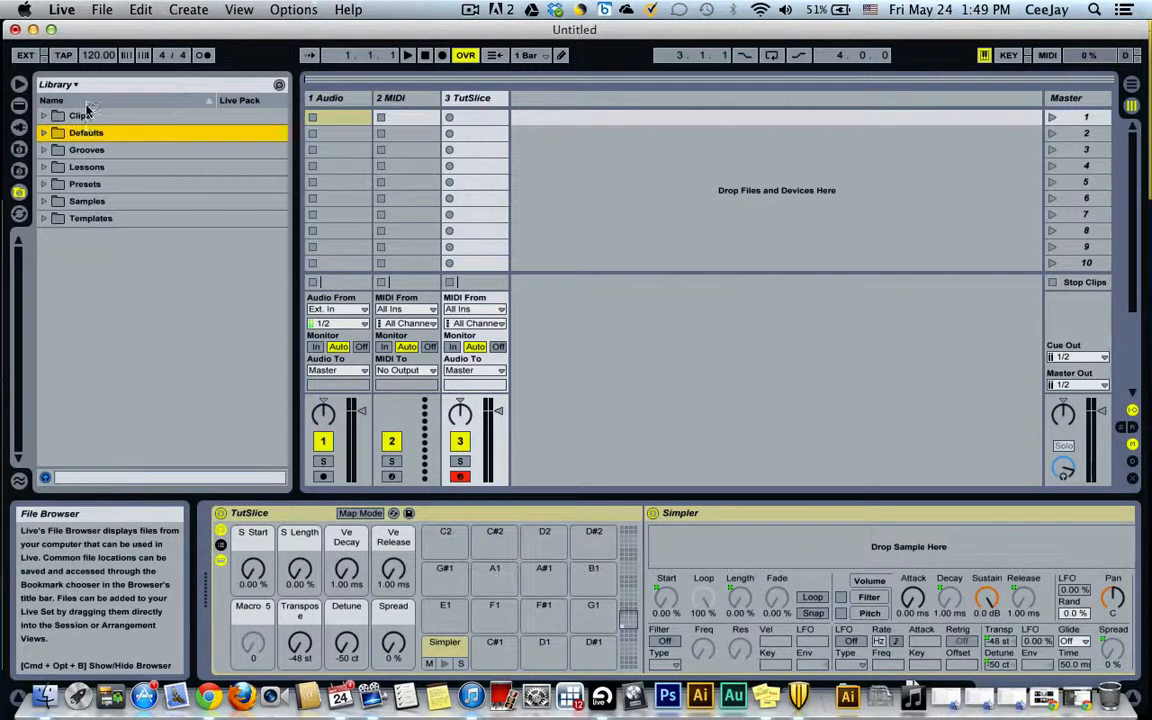
pyautogui.click(43, 133)
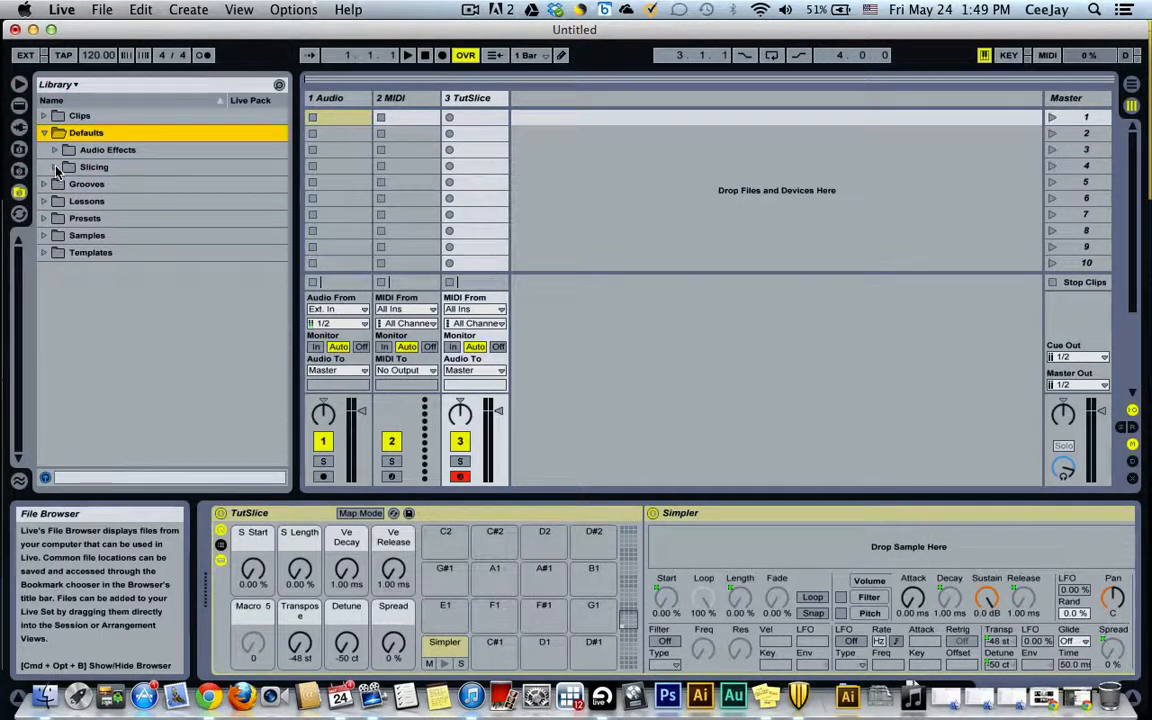
pyautogui.click(55, 167)
# Save the TutSlice Drum Rack as a preset in the Library's Defaults > Slicing folder under the name TutSlice.
pyautogui.click(268, 517)
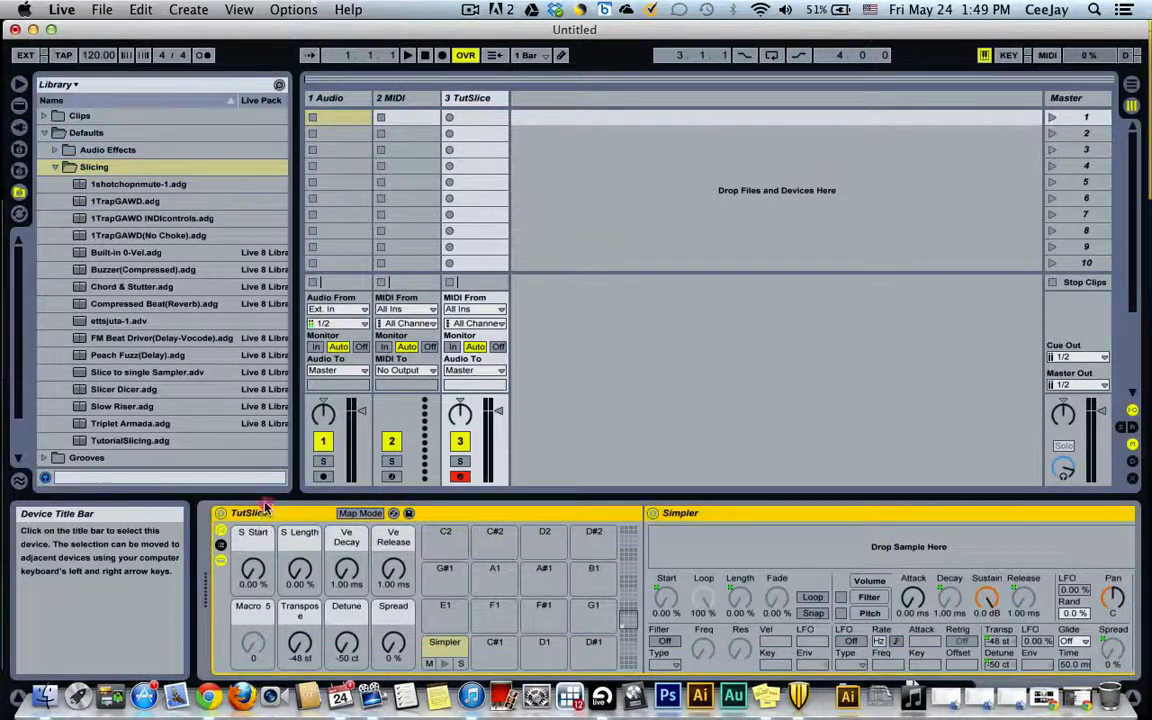
pyautogui.moveTo(190, 441); pyautogui.dragTo(190, 442)
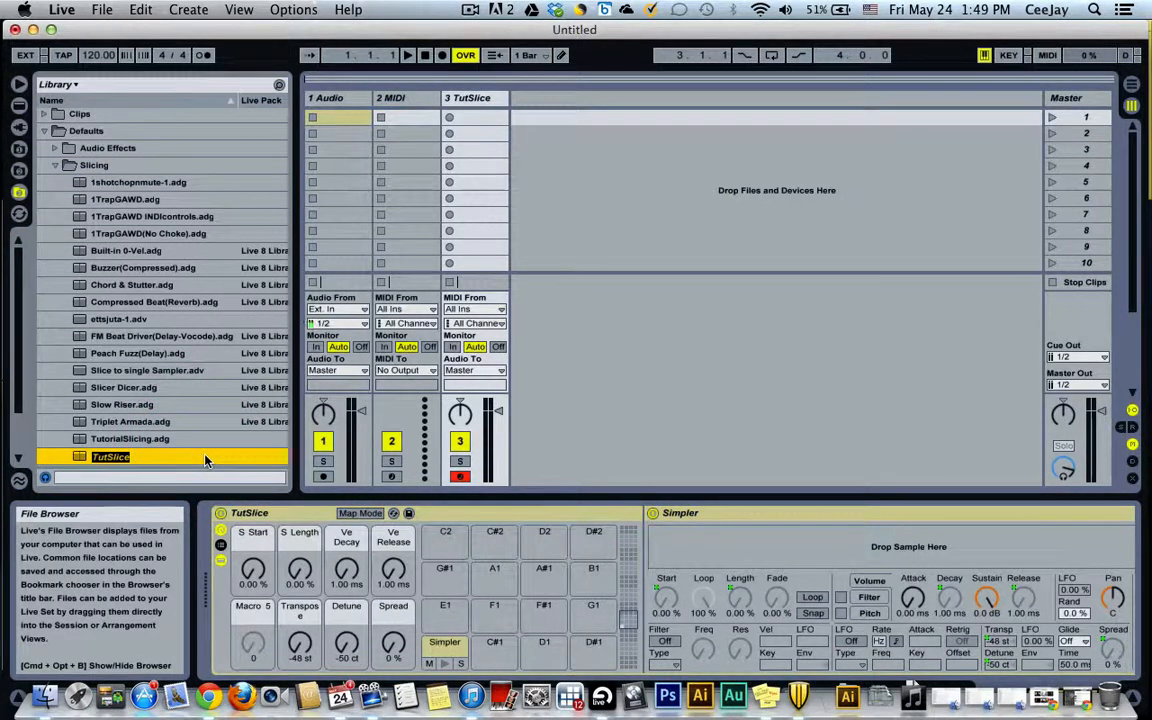
pyautogui.click(592, 420)
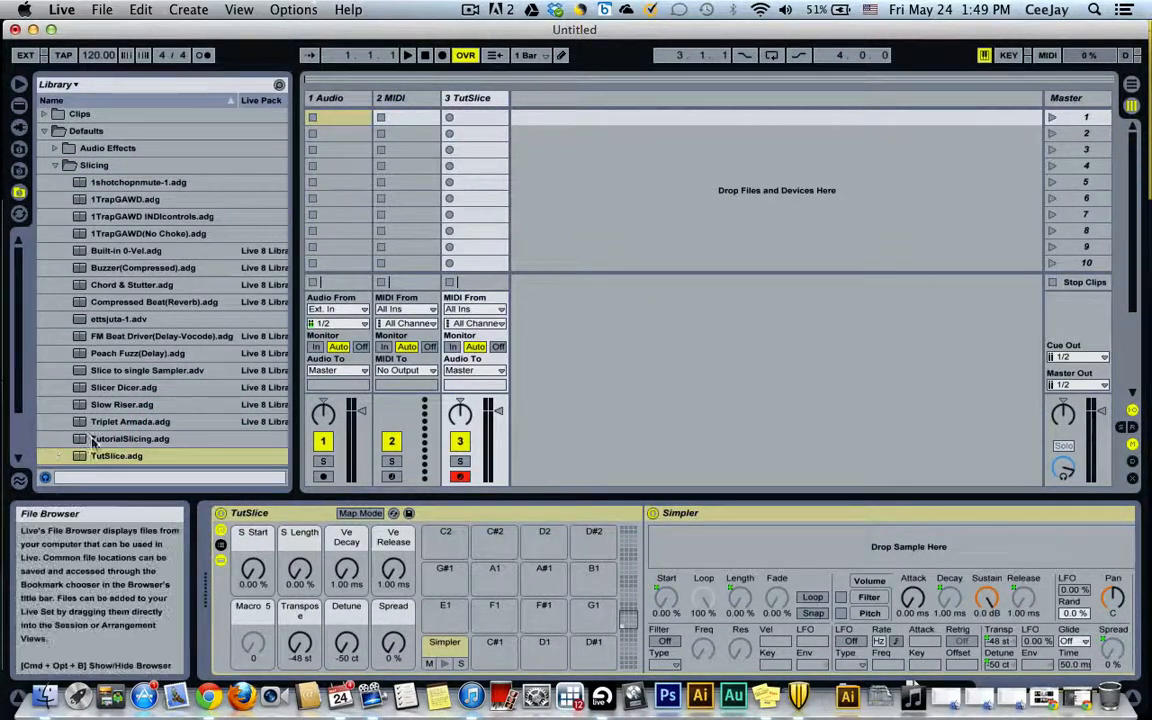